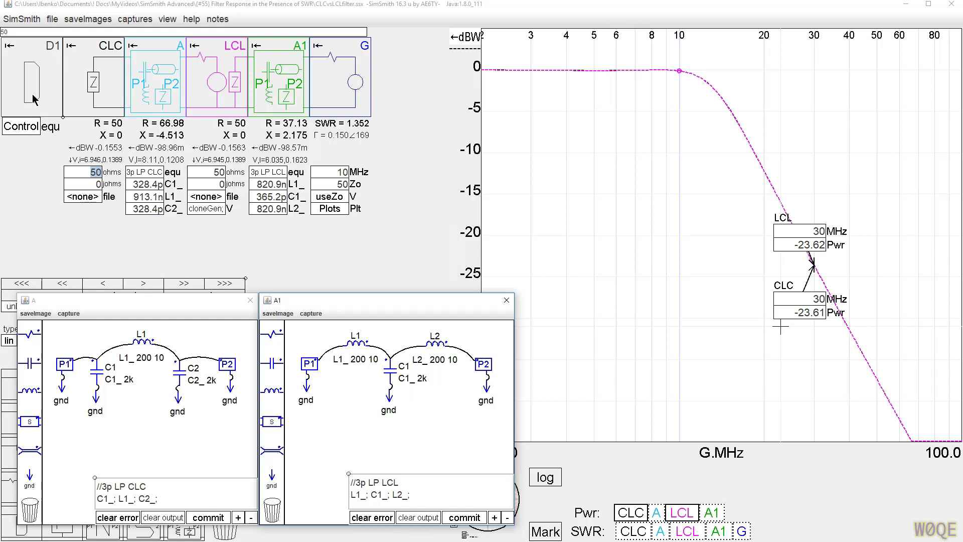
Step: Inspect the control equation of block D1, and move the A1 schematic window clear of the response plot
click(22, 128)
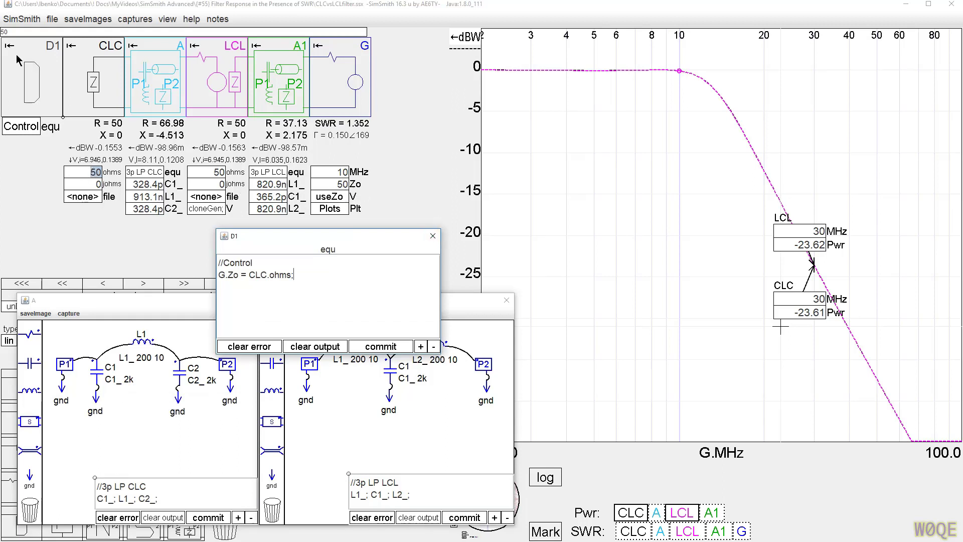
click(433, 237)
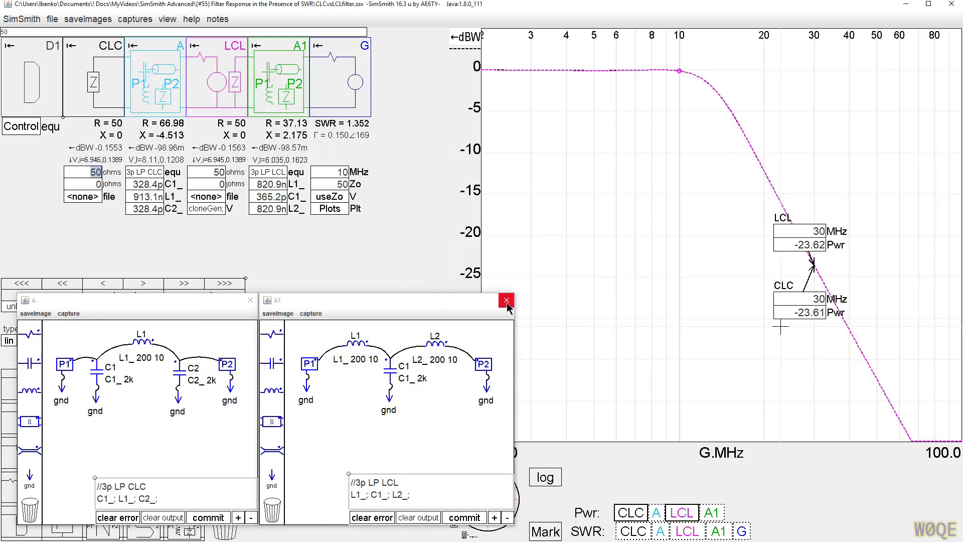
drag(452, 296, 371, 300)
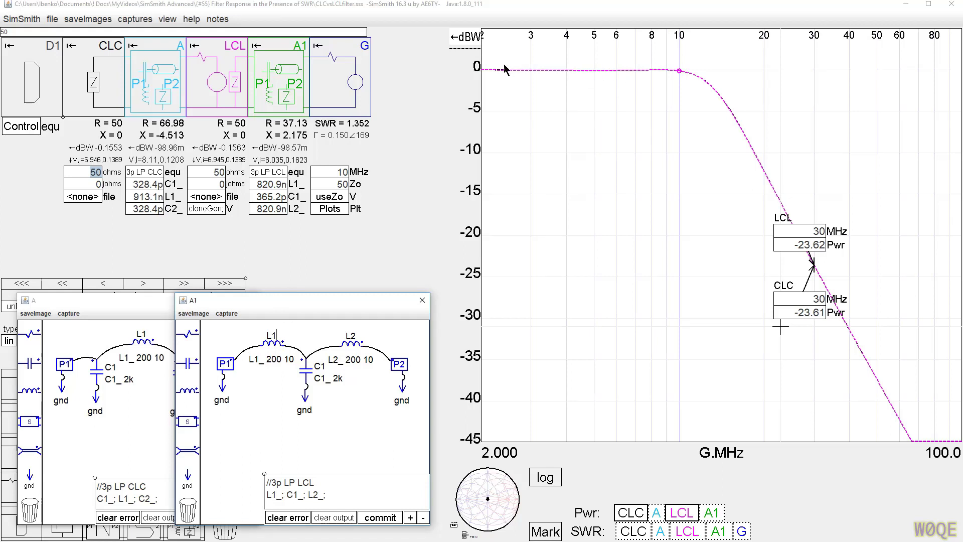
Step: Expand the dBW axis to examine the passband ripple of the CLC and LCL filters, and restore the full range
scroll(462, 81, up, 3)
scroll(463, 81, up, 4)
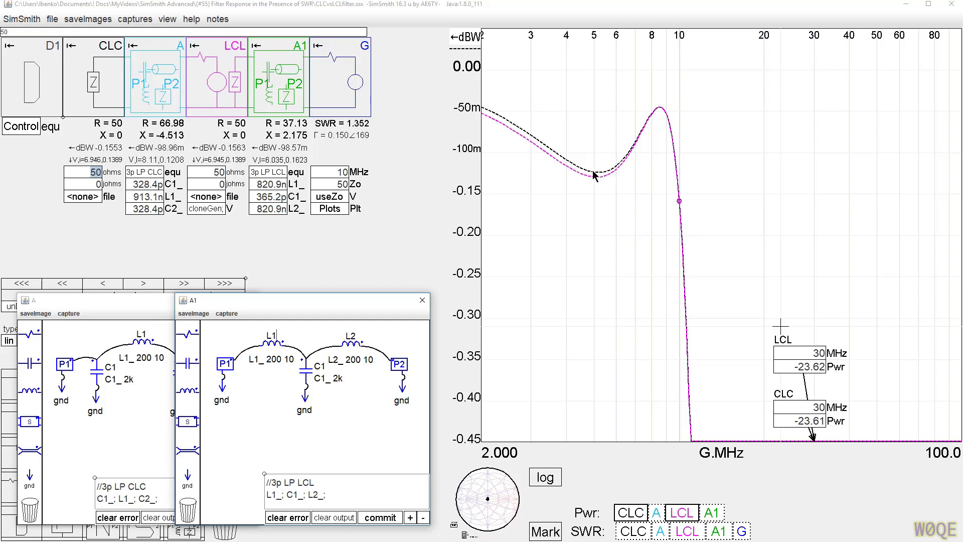
scroll(462, 153, down, 2)
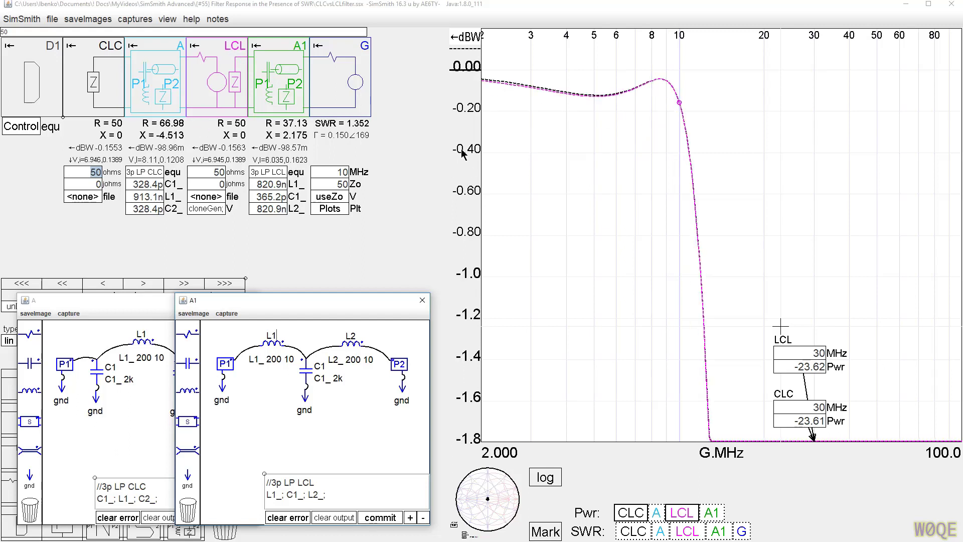
scroll(463, 154, down, 3)
scroll(462, 154, down, 1)
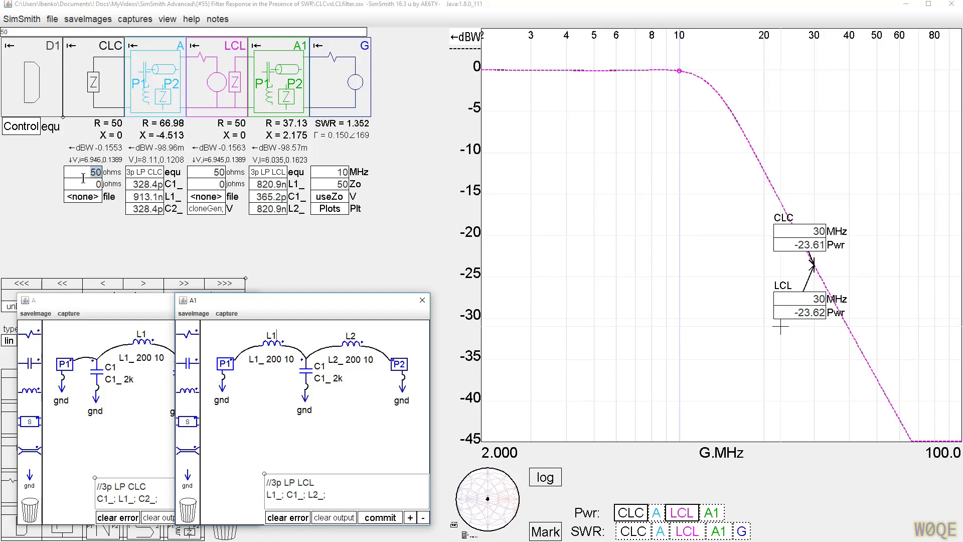
Step: Set the CLC load resistance to 55 ohms and 60 ohms for comparison, and return it to 50 ohms
text(55)
key(Return)
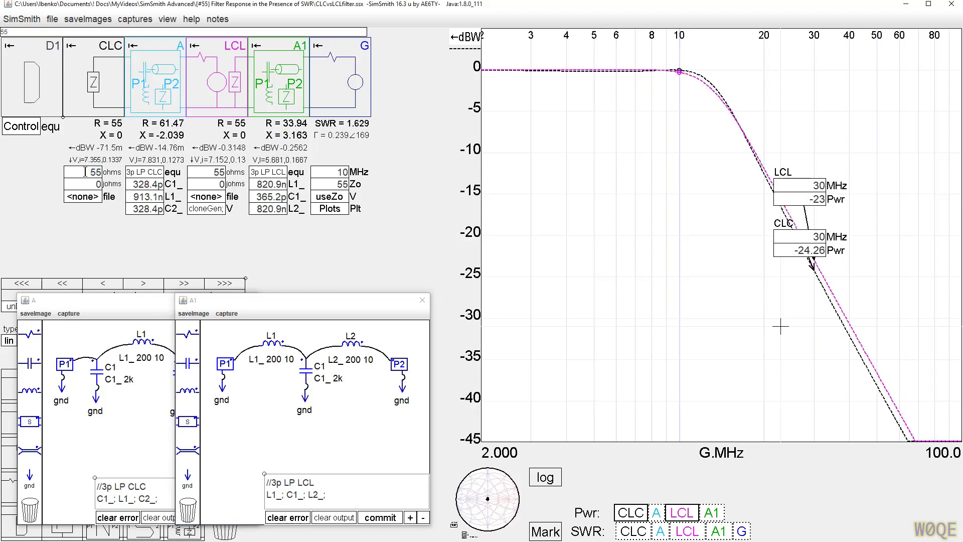
scroll(85, 172, up, 1)
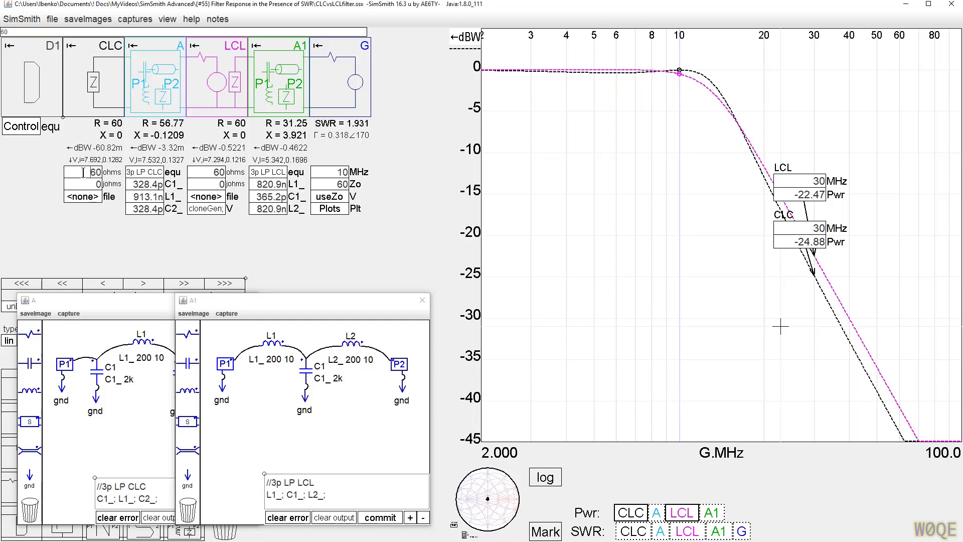
scroll(83, 173, down, 2)
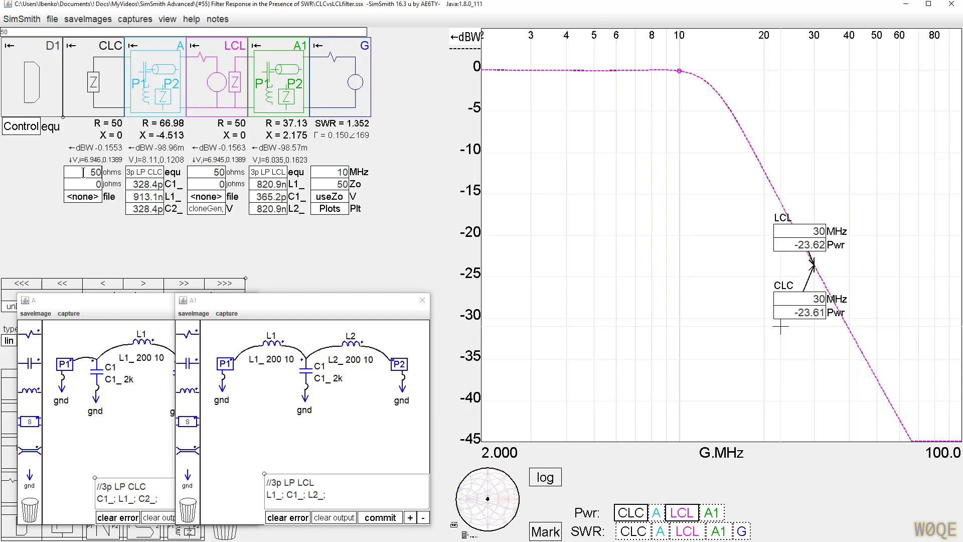
Step: Lower the CLC load resistance in stages to 40, 30, 15 and 10 ohms, reading the LCL curve near 6 MHz along the way
scroll(83, 172, down, 2)
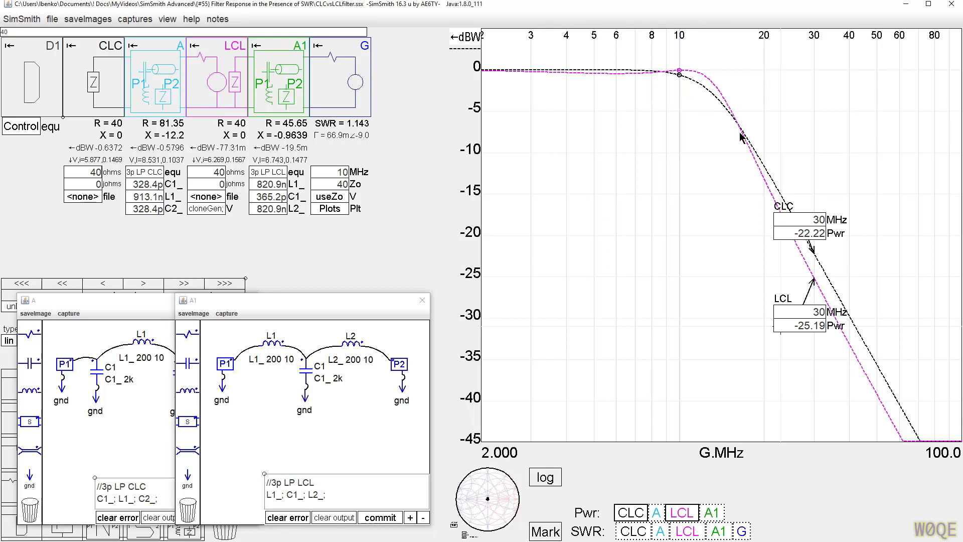
click(615, 77)
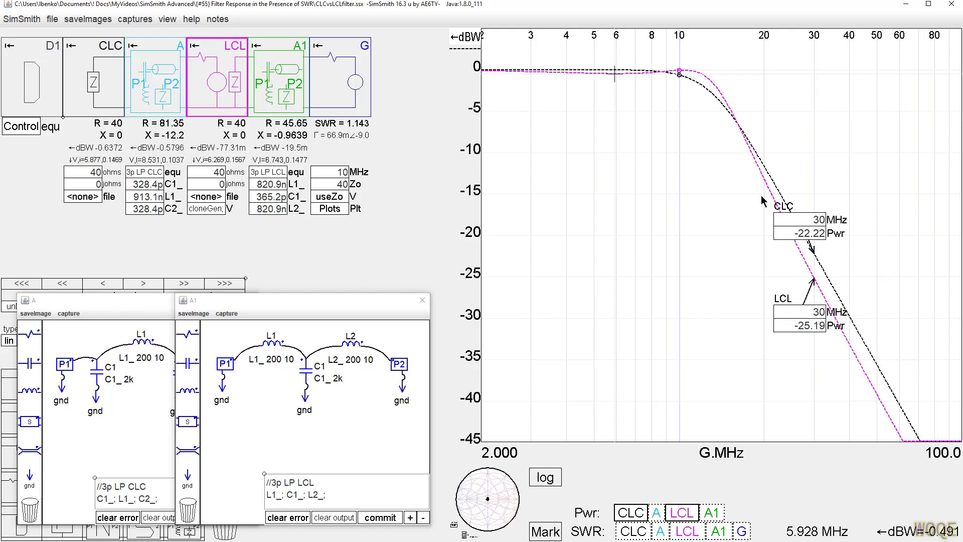
click(86, 172)
scroll(87, 172, down, 2)
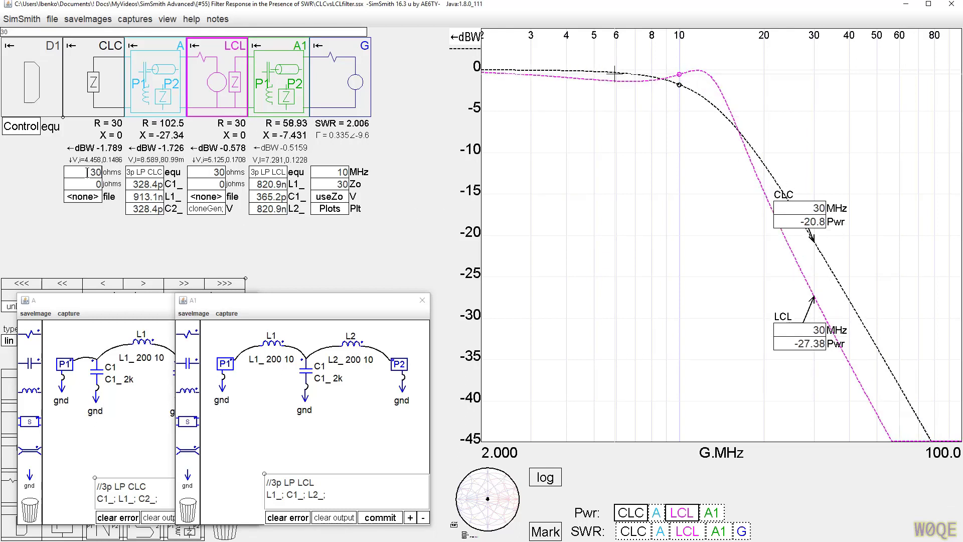
scroll(85, 172, down, 1)
scroll(87, 171, down, 2)
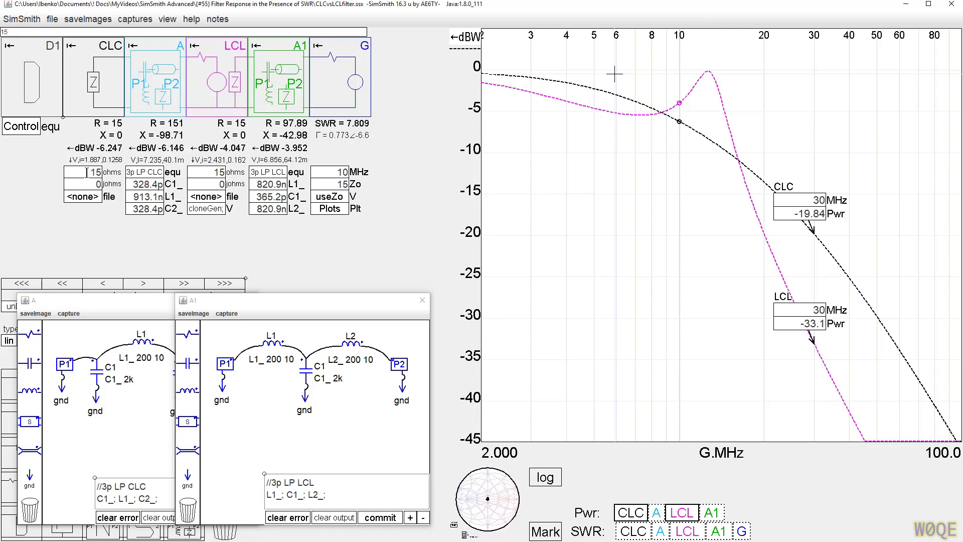
scroll(83, 172, down, 5)
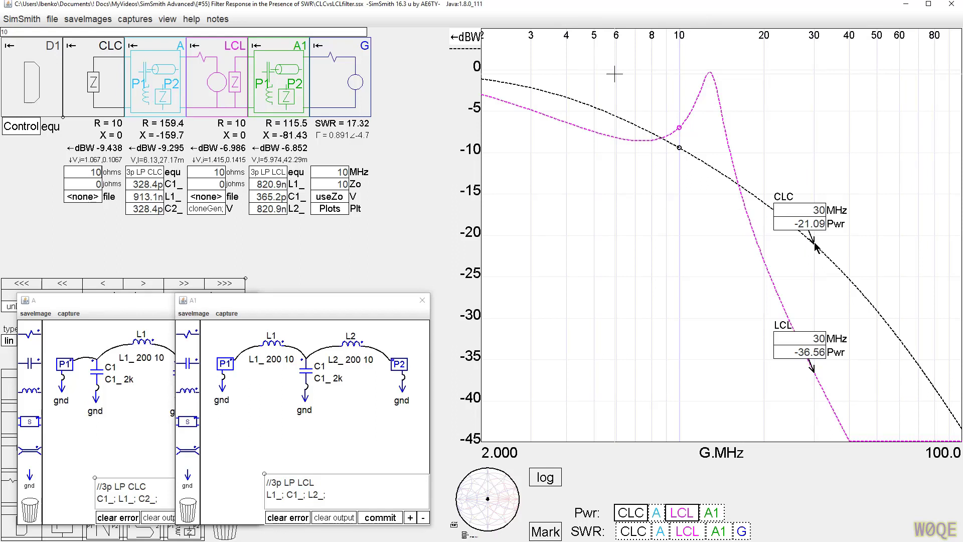
Step: Raise the CLC load resistance through 15 and 110 ohms up to 210 ohms to compare both filter responses
scroll(84, 172, up, 5)
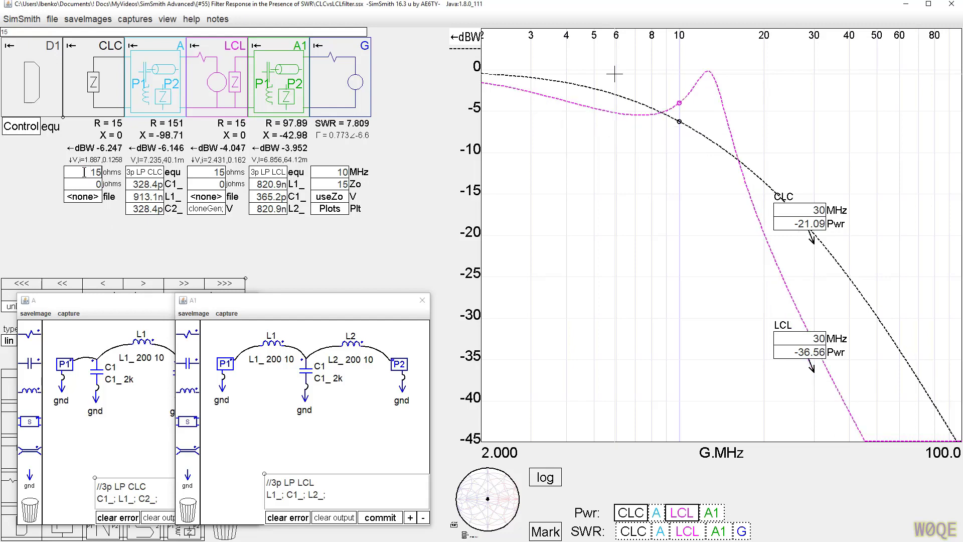
scroll(83, 172, up, 20)
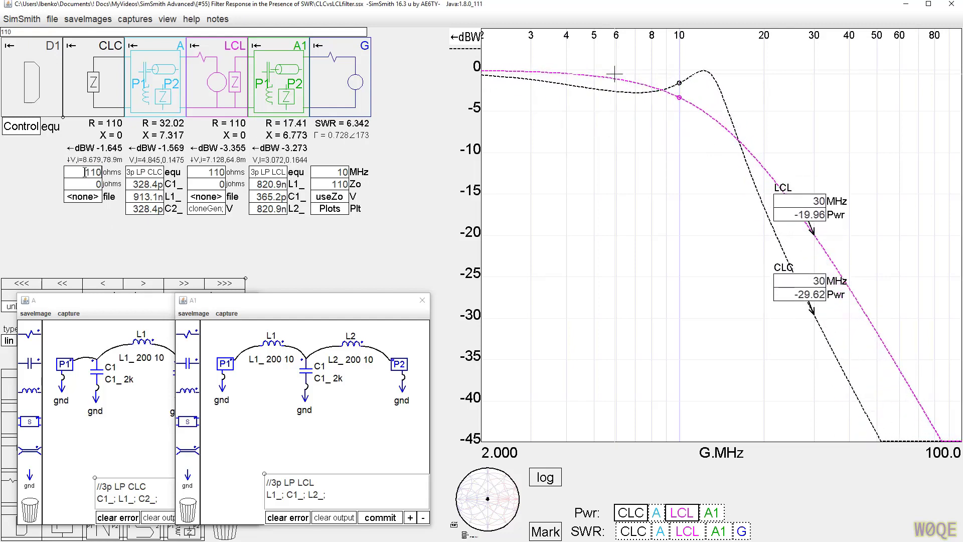
scroll(85, 172, up, 20)
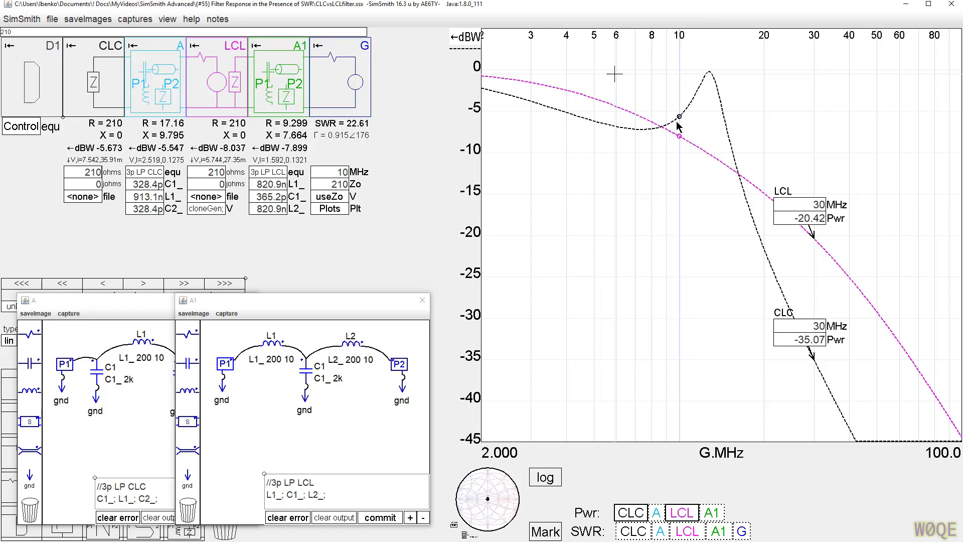
Step: Bring the CLC load resistance back down through 190 and 125 ohms to 50 ohms
scroll(79, 168, down, 1)
scroll(79, 169, down, 13)
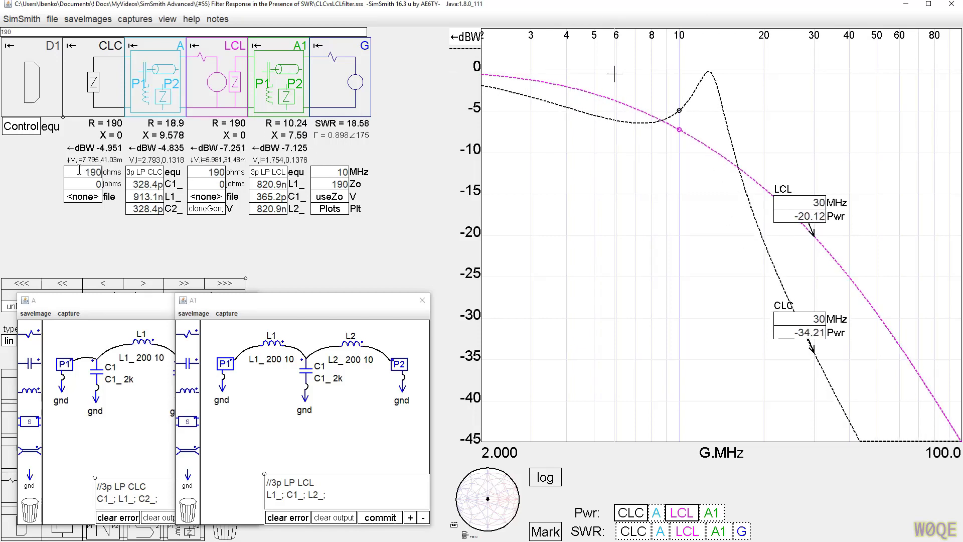
scroll(79, 171, down, 11)
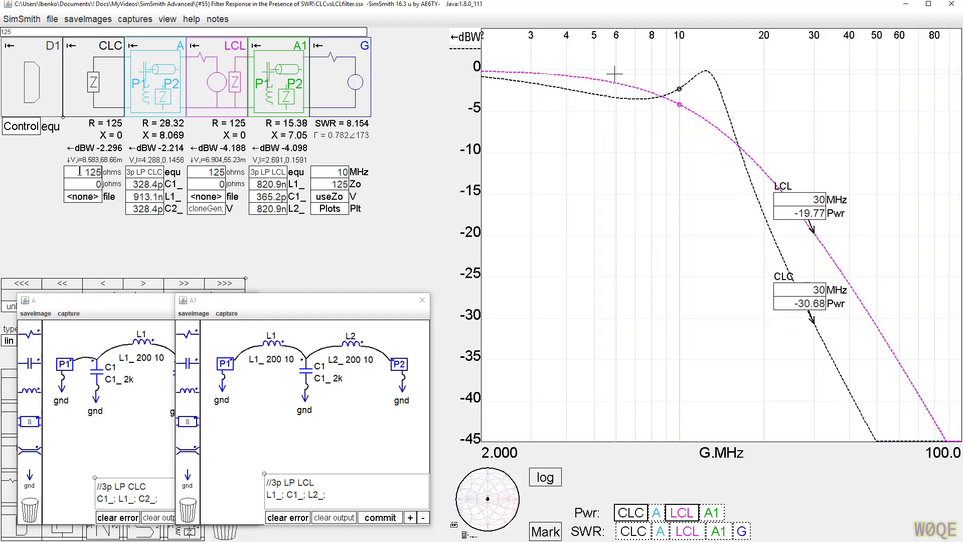
scroll(79, 171, down, 6)
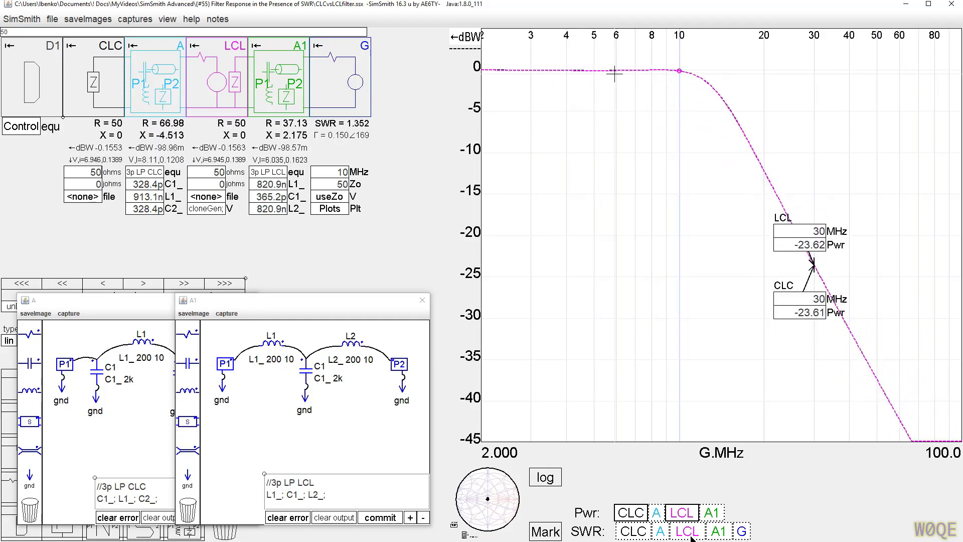
Step: Add the SWR curves of filter blocks A and A1 to the plot
click(660, 533)
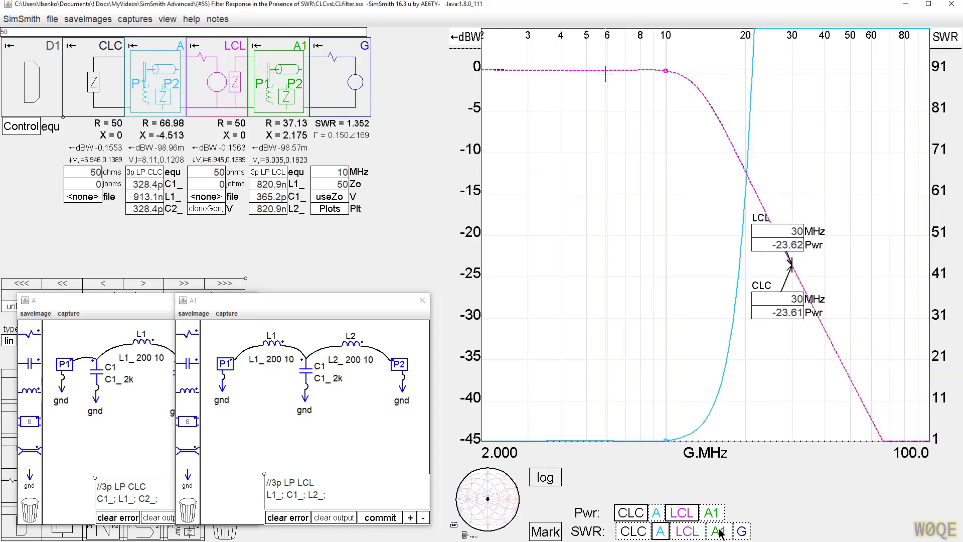
click(719, 531)
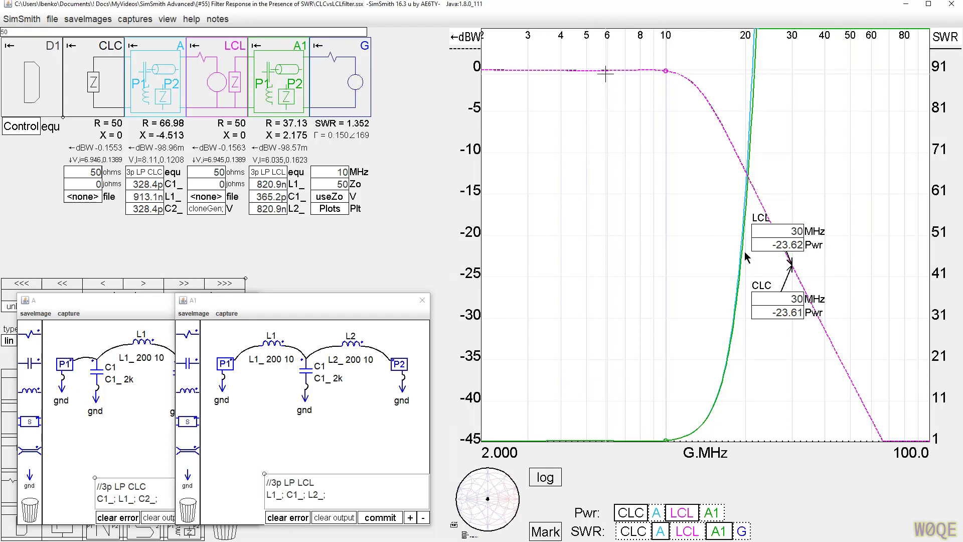
Step: Raise the CLC load resistance in stages to 55, 75 and 85 ohms to compare the power and SWR curves
double_click(88, 173)
text(60)
key(Return)
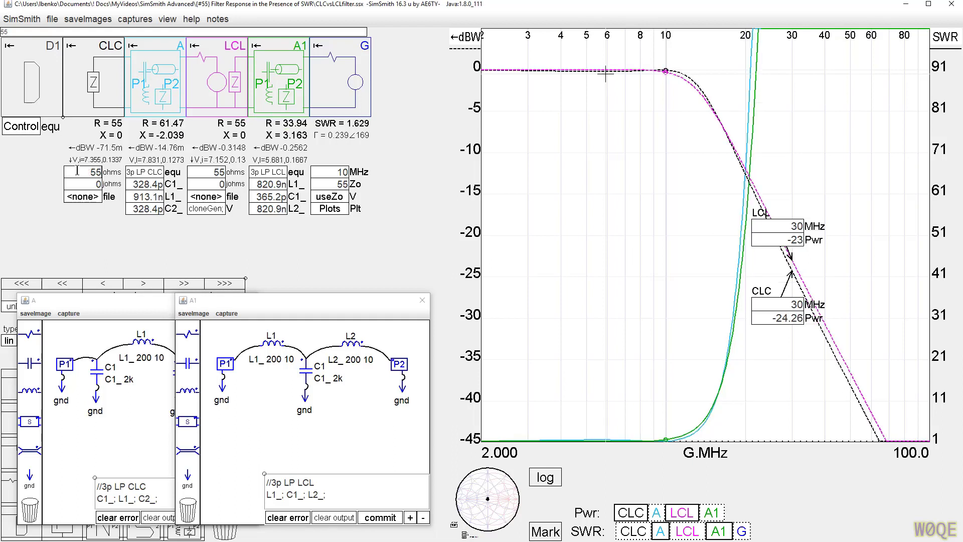
scroll(78, 172, up, 3)
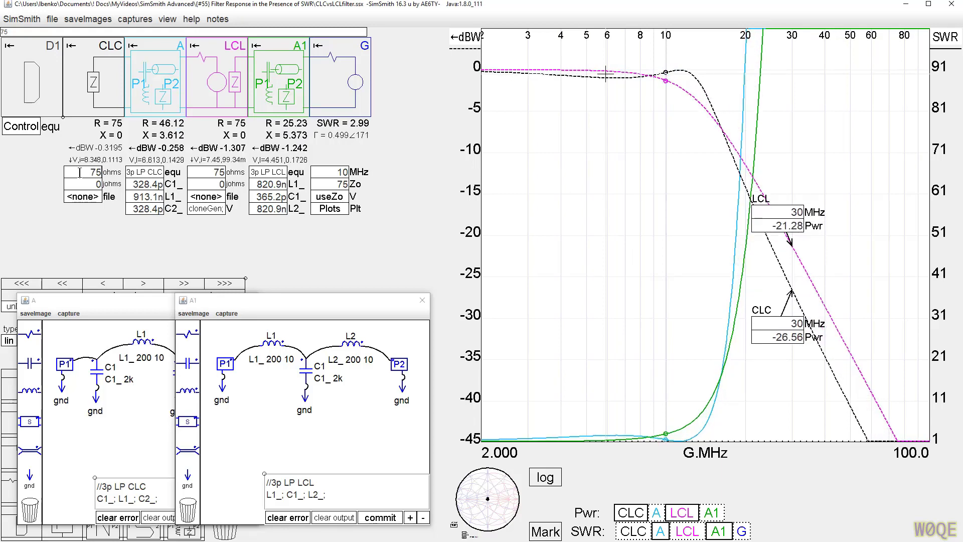
scroll(79, 172, up, 2)
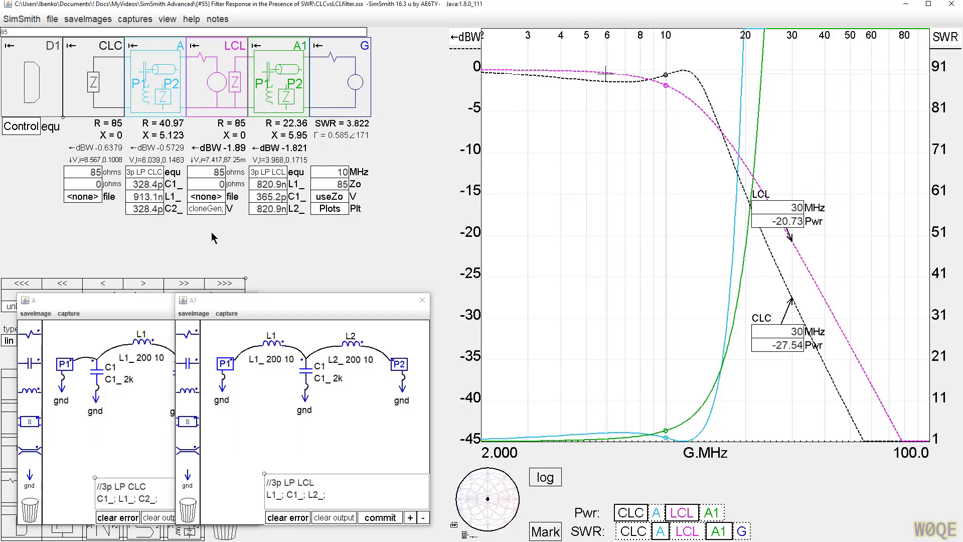
Step: Return the CLC load resistance to 50 ohms, and compare 75 ohms against 50 ohms once more
scroll(86, 172, down, 20)
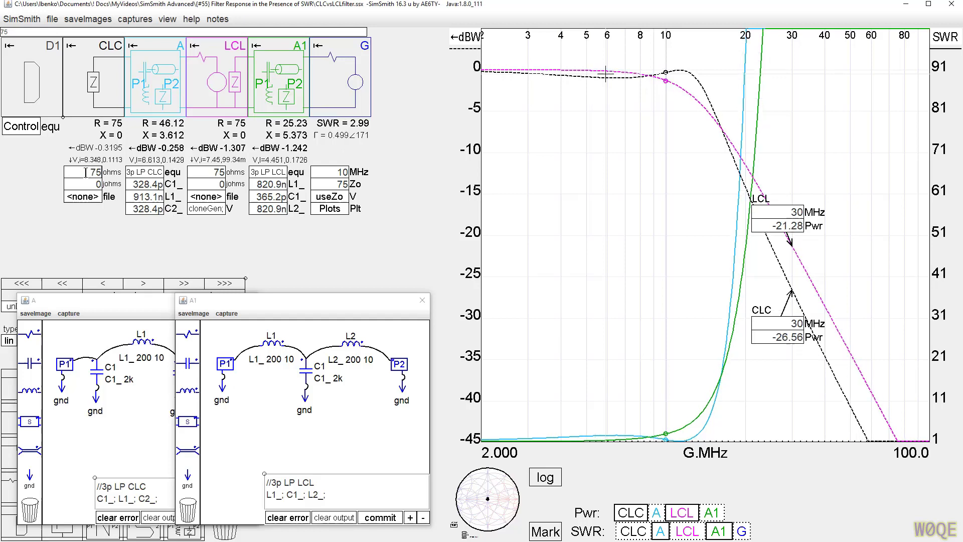
scroll(85, 172, down, 10)
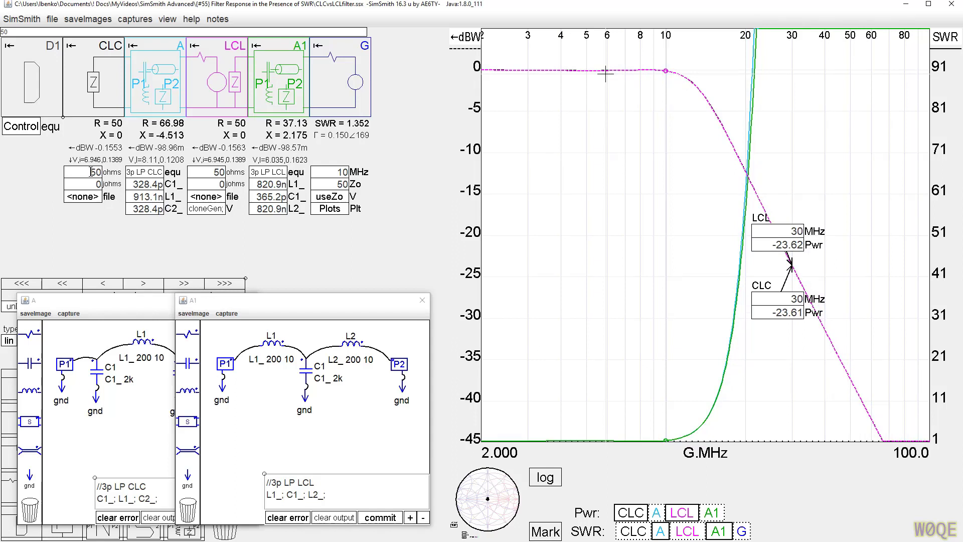
scroll(88, 172, up, 20)
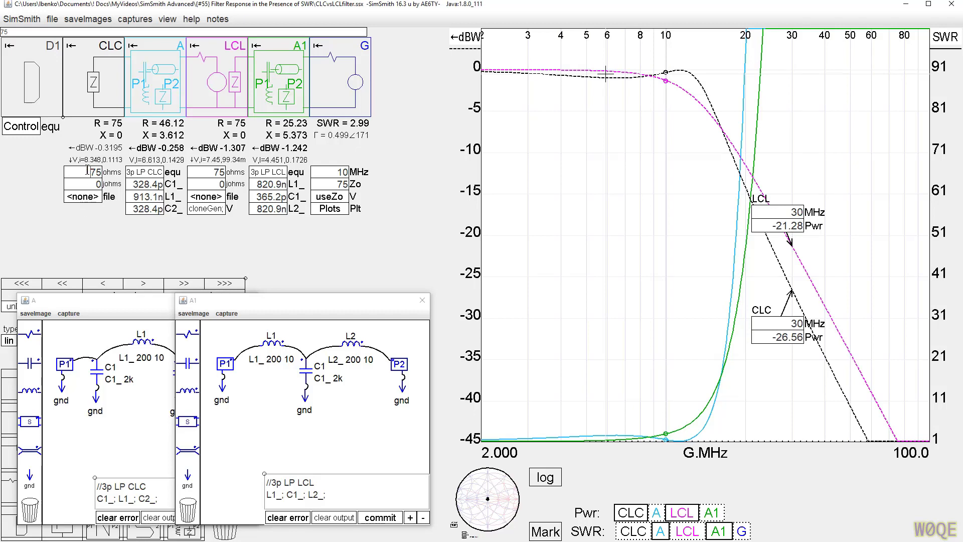
scroll(88, 170, down, 10)
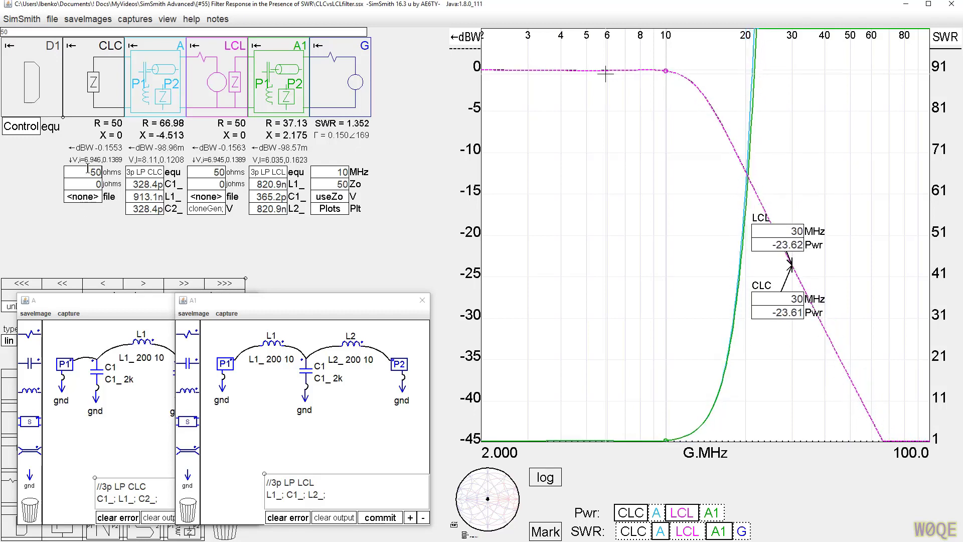
Step: Lower the CLC load resistance to 35 ohms, and begin raising it again
scroll(87, 169, down, 2)
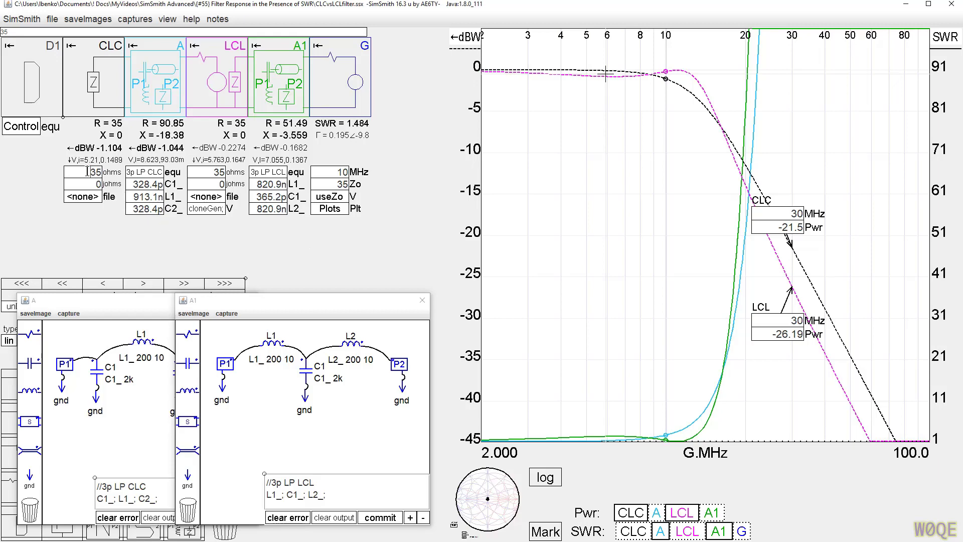
scroll(88, 172, up, 1)
scroll(87, 171, up, 1)
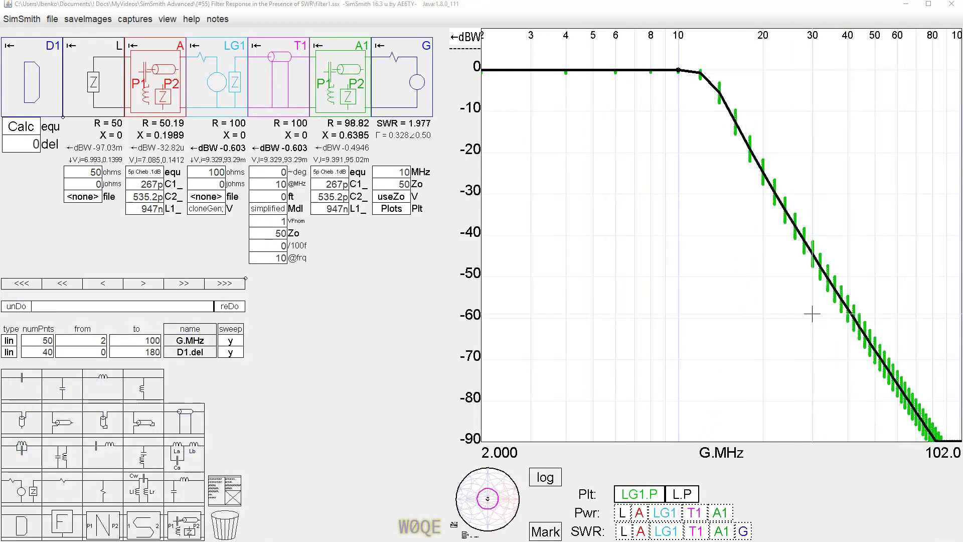
Step: Examine the 5p Cheb .1dB schematics of blocks A and A1 in filter1.ssx, and open D1's Calc equation
click(145, 173)
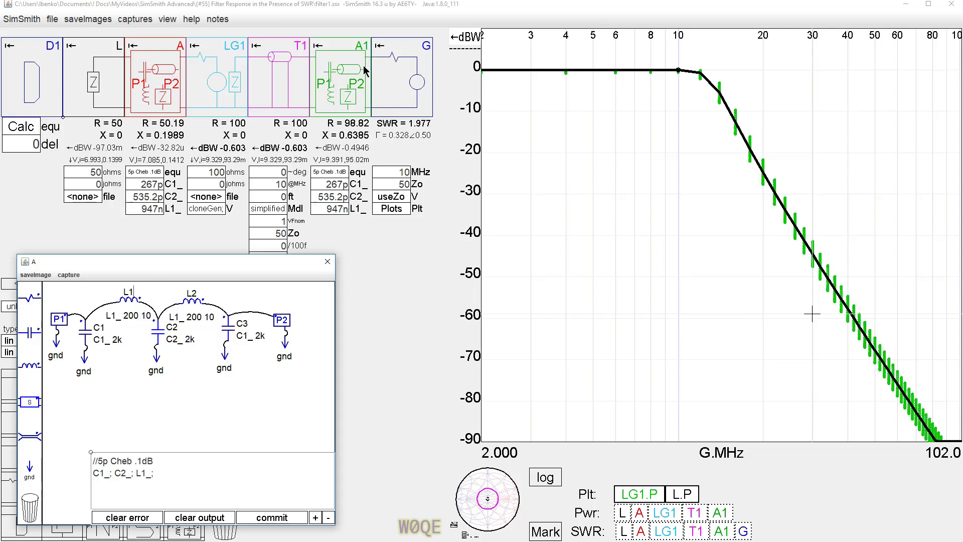
click(339, 172)
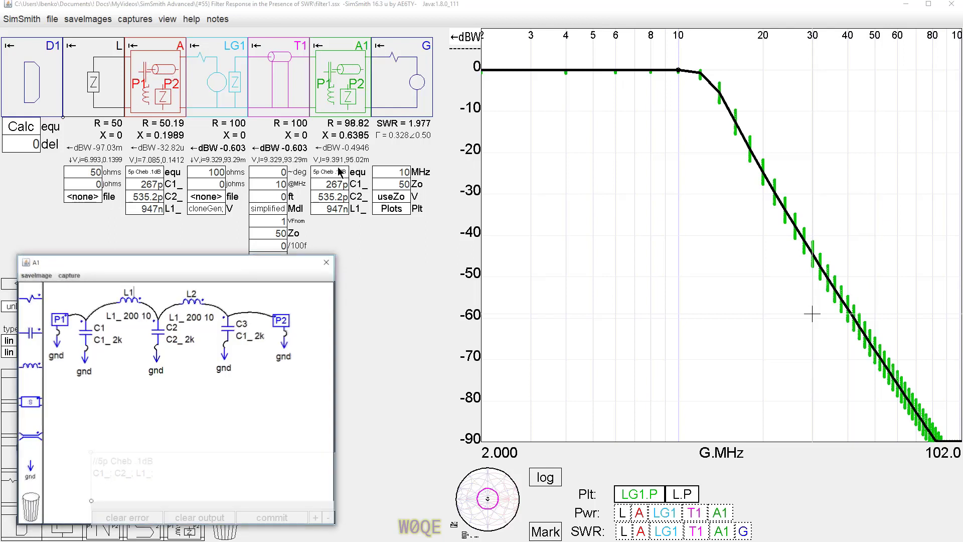
click(328, 262)
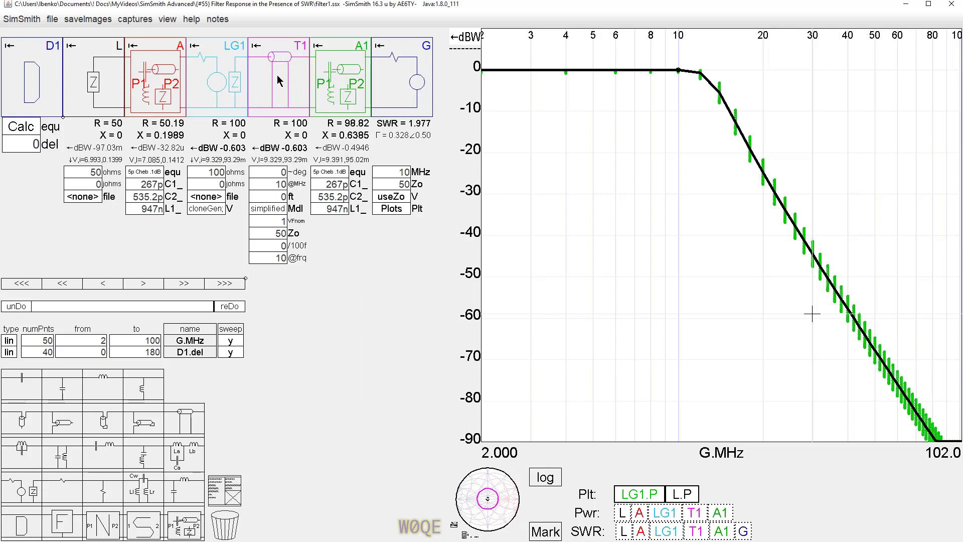
click(28, 128)
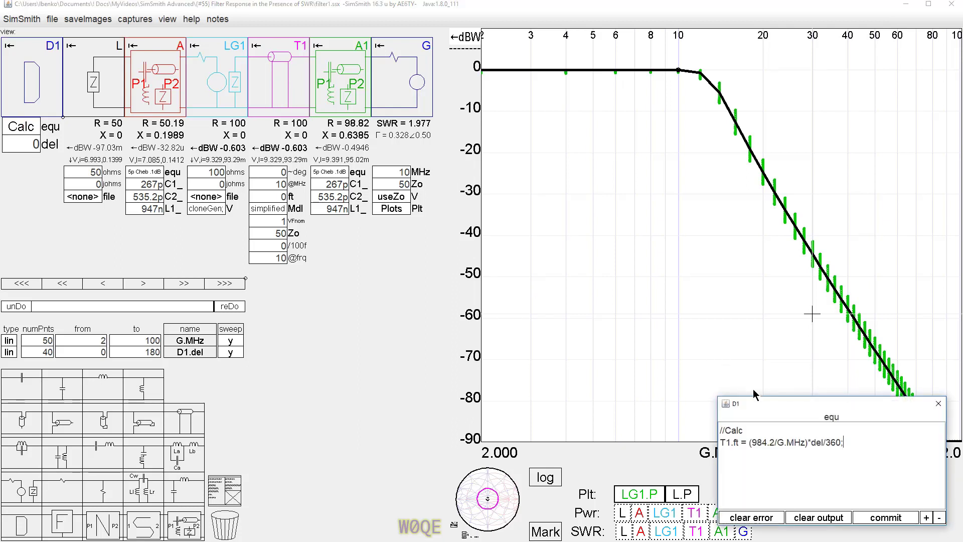
Step: Show T1's impedance on the Smith chart, raise D1's del in stages to 50, and return to the frequency plot
drag(744, 405, 43, 236)
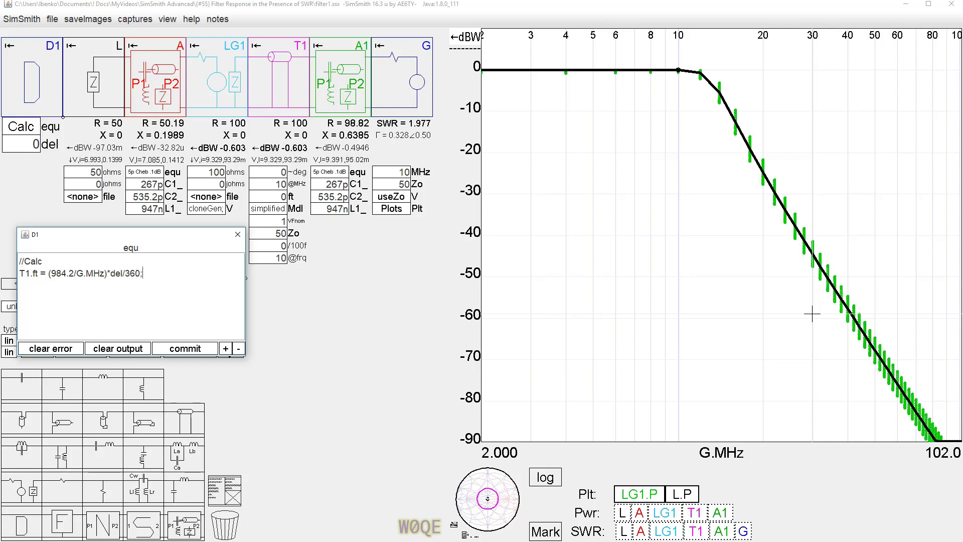
click(487, 498)
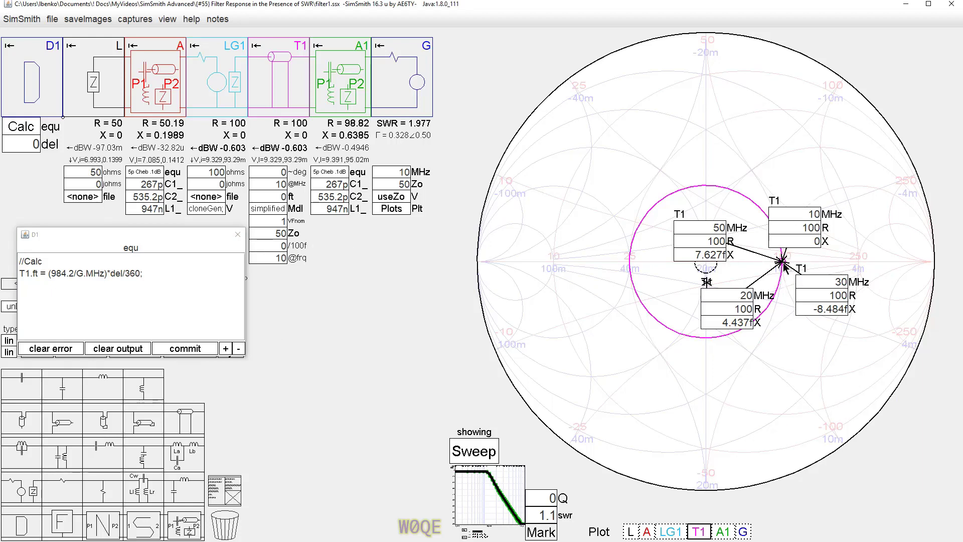
double_click(24, 144)
text(15)
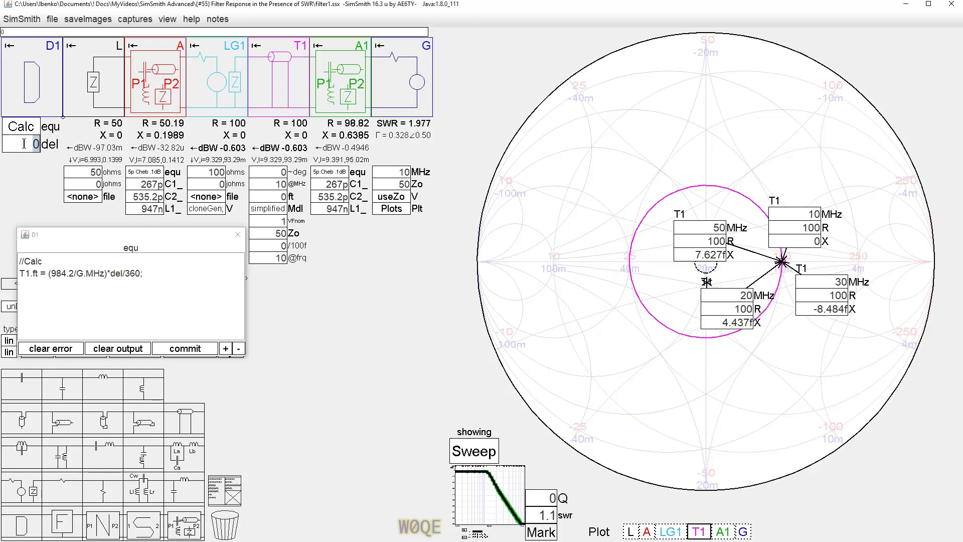
key(Return)
scroll(24, 144, up, 20)
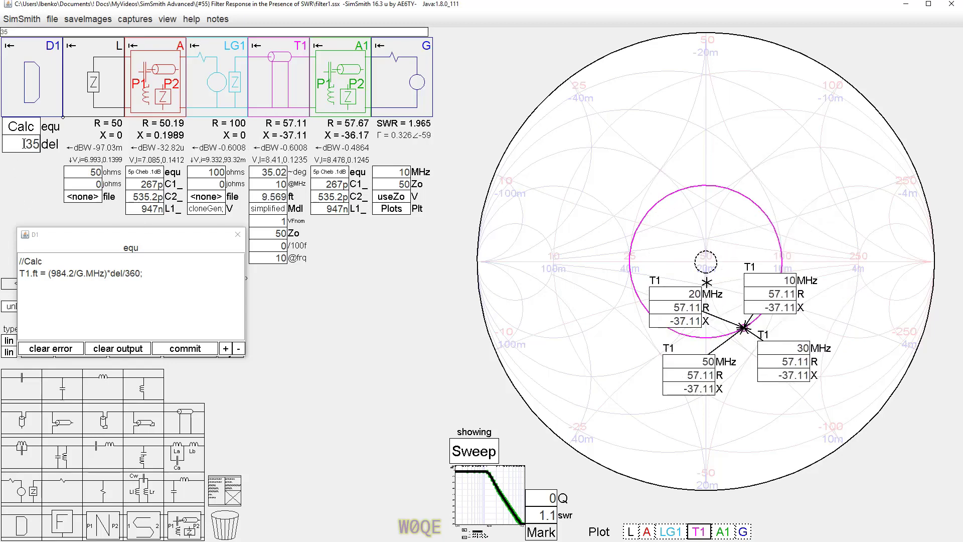
scroll(24, 144, up, 10)
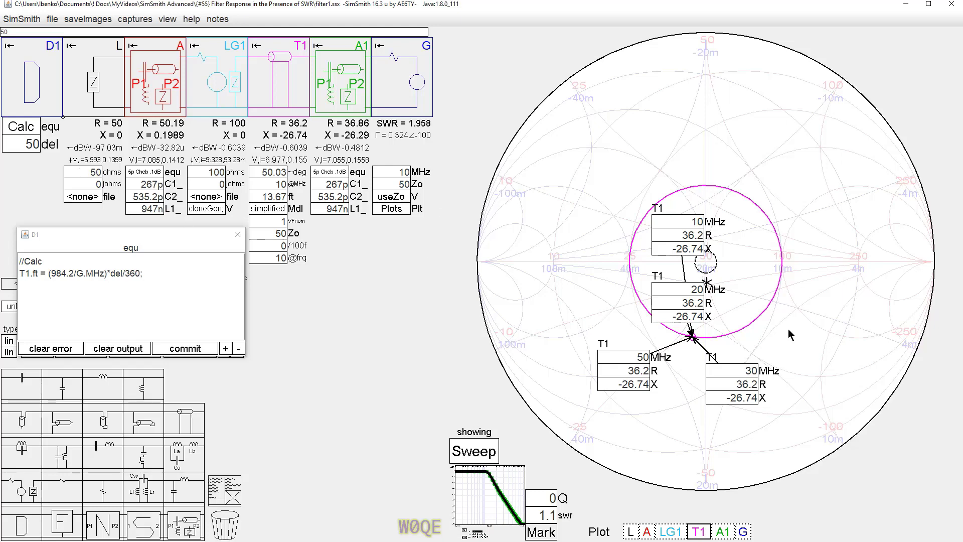
click(238, 234)
click(489, 507)
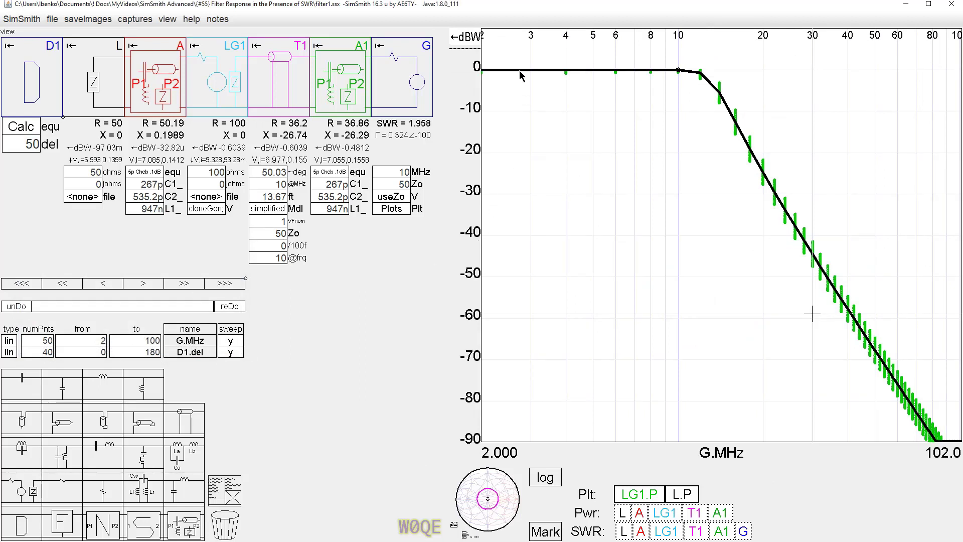
Step: Review generator G's Plots definition, and read the upper and lower ends of the LG1.P spread at 30 MHz
click(394, 209)
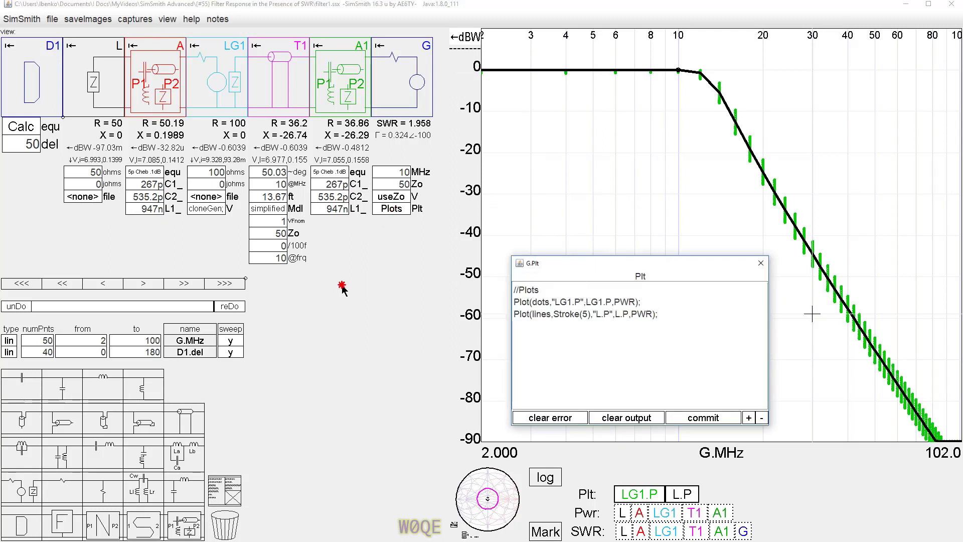
drag(598, 270, 324, 282)
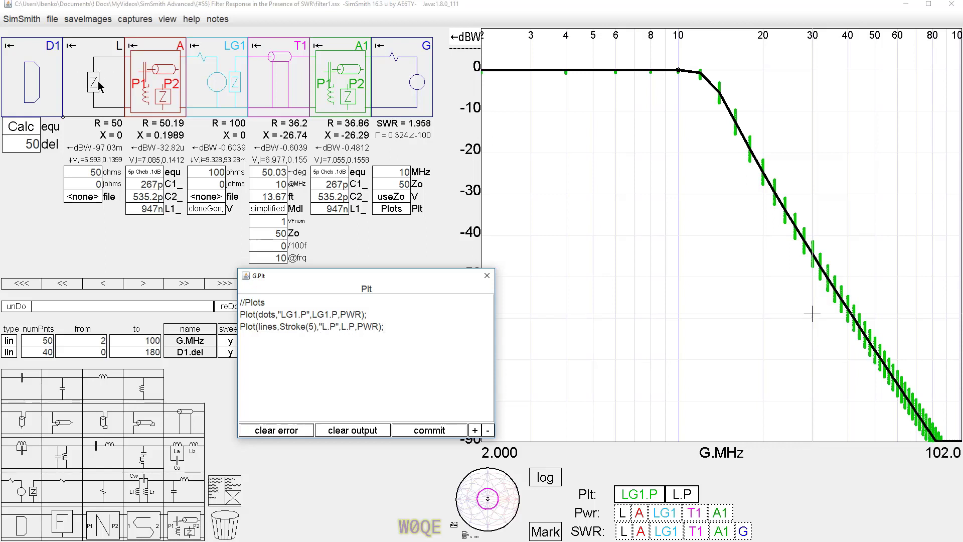
click(485, 277)
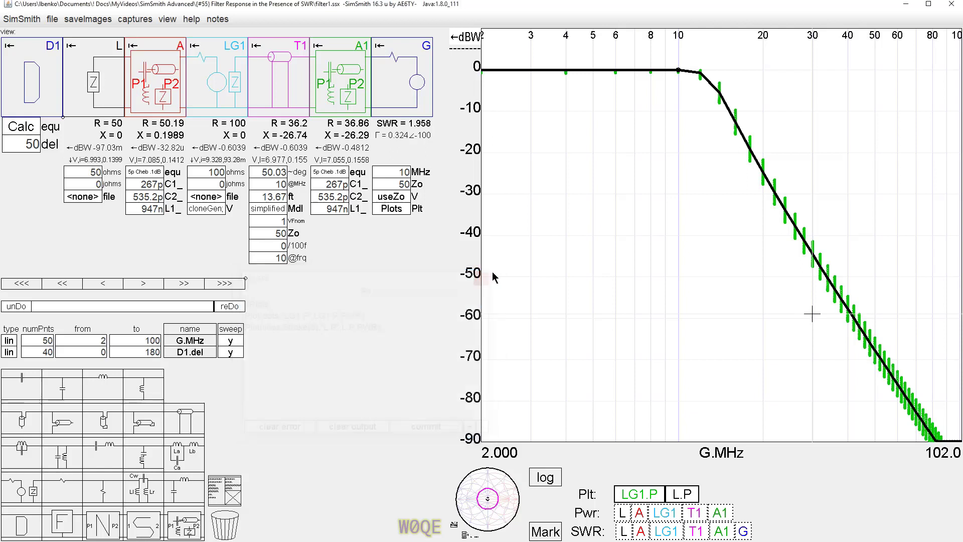
click(813, 244)
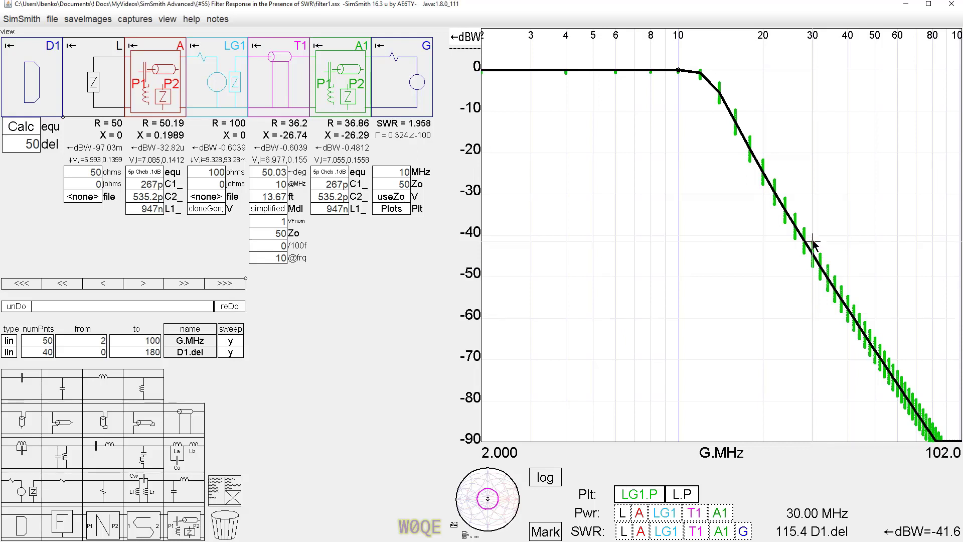
click(813, 271)
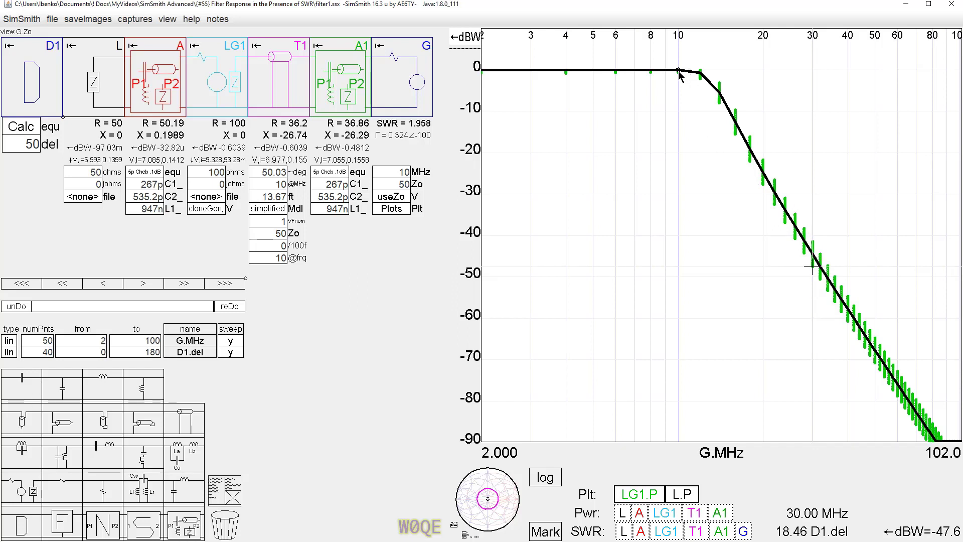
Step: Raise LG1's load resistance in stages to 1K ohms to widen the mismatch seen by the filter
click(206, 173)
text(120)
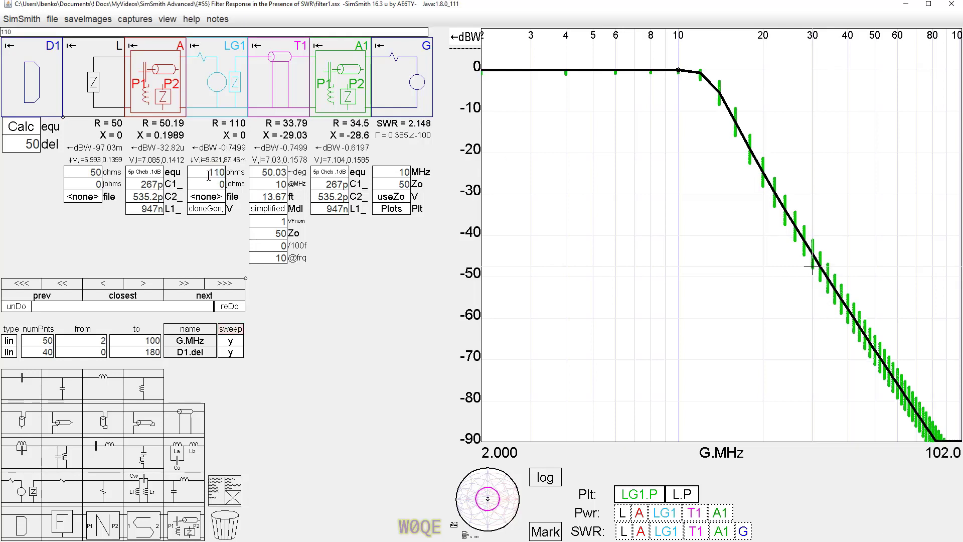
scroll(208, 176, up, 10)
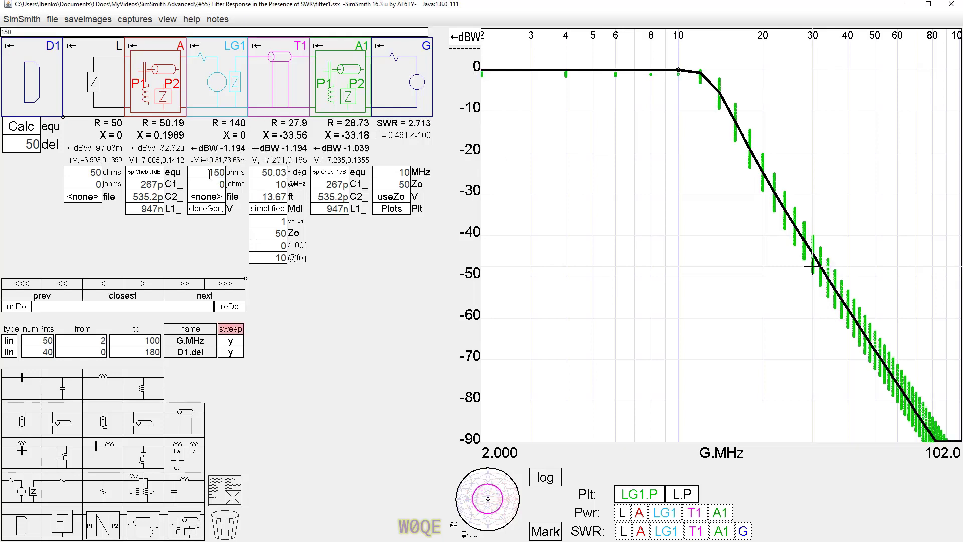
scroll(210, 173, up, 14)
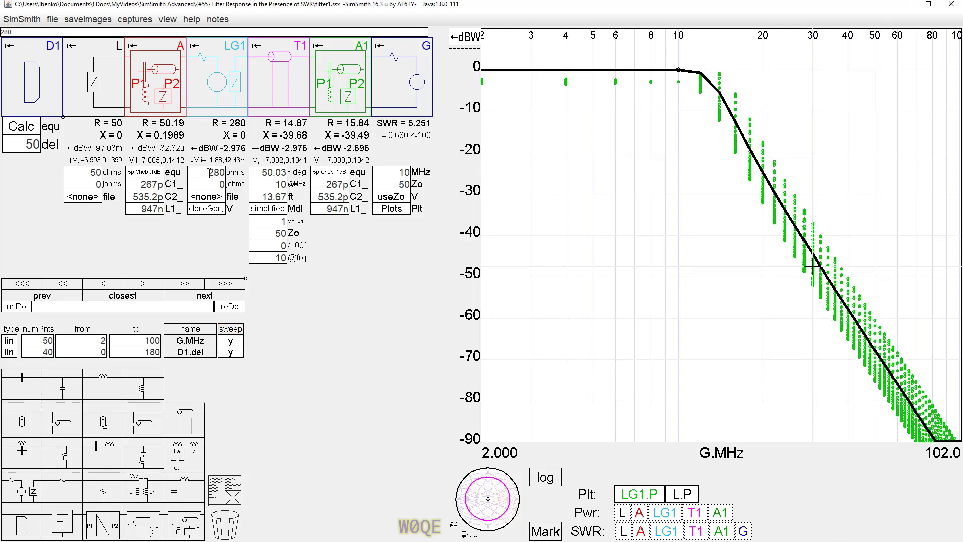
scroll(208, 171, up, 20)
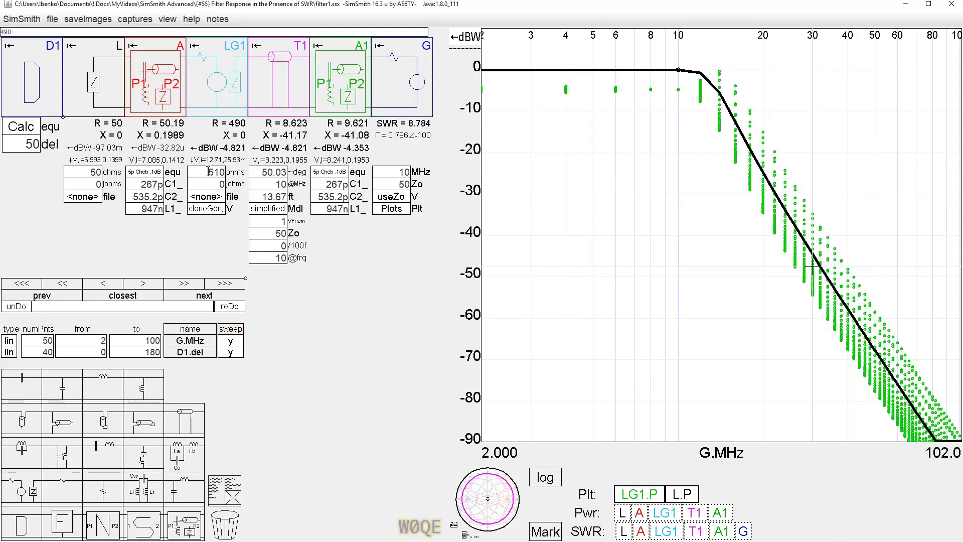
scroll(210, 172, up, 20)
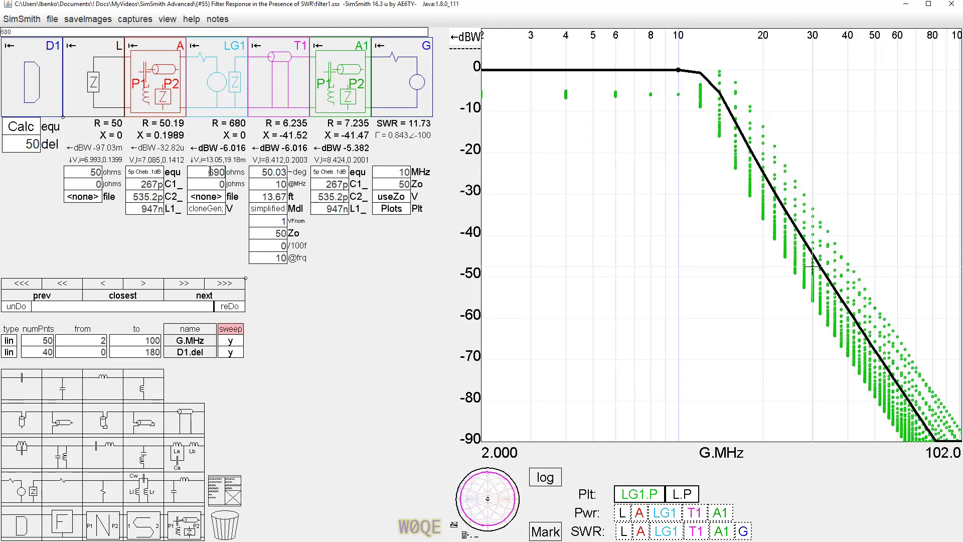
scroll(210, 170, up, 15)
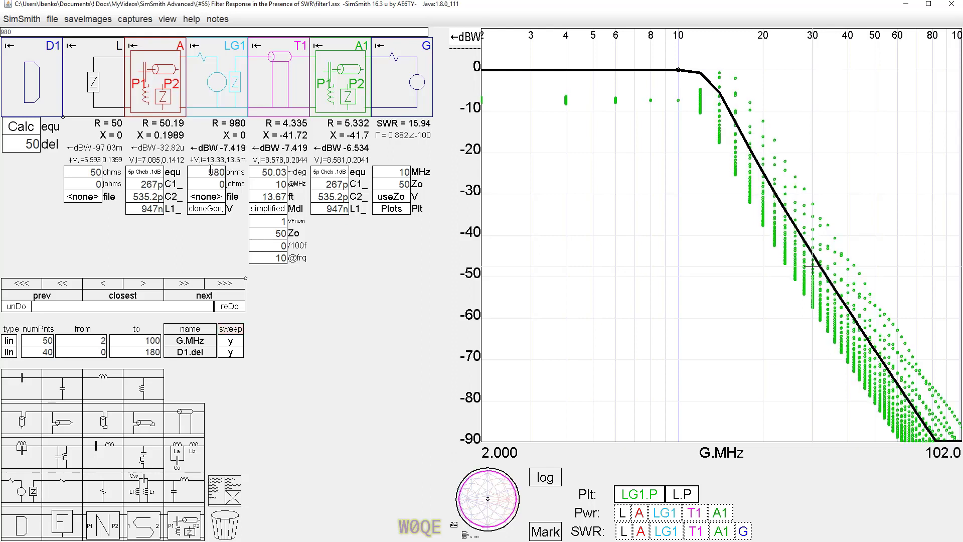
scroll(210, 170, up, 1)
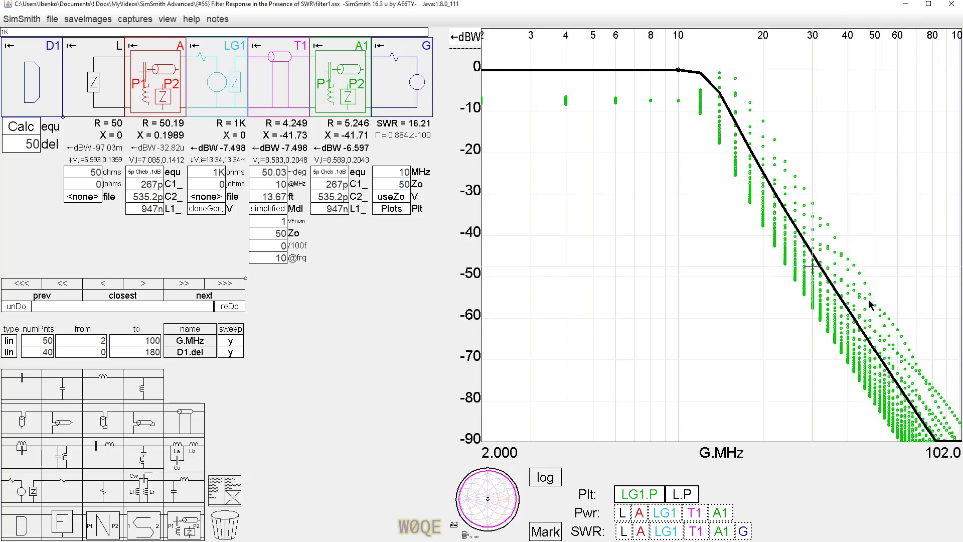
Step: Increase the number of sweep points for D1.del in stages to 180 and finally 200
double_click(38, 352)
text(100)
key(Return)
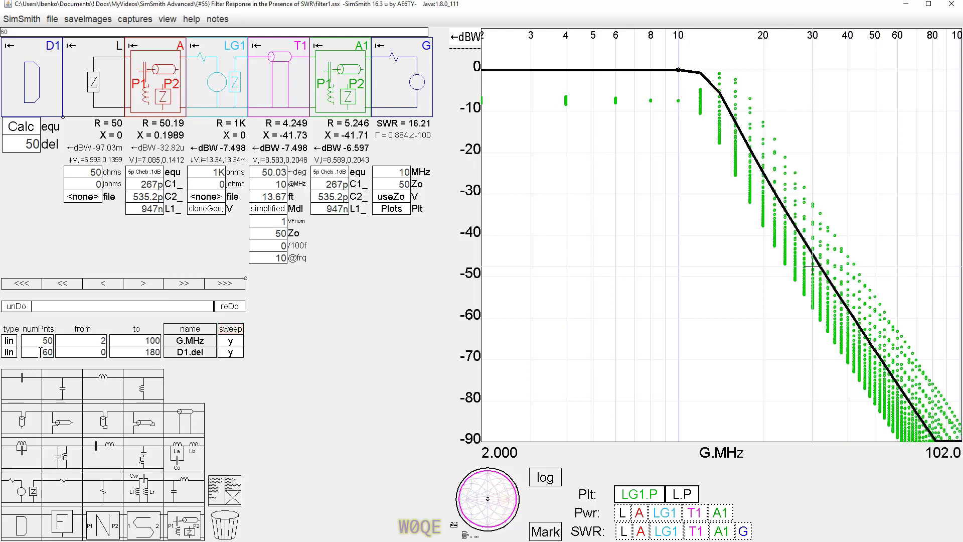
double_click(40, 352)
text(180)
key(Return)
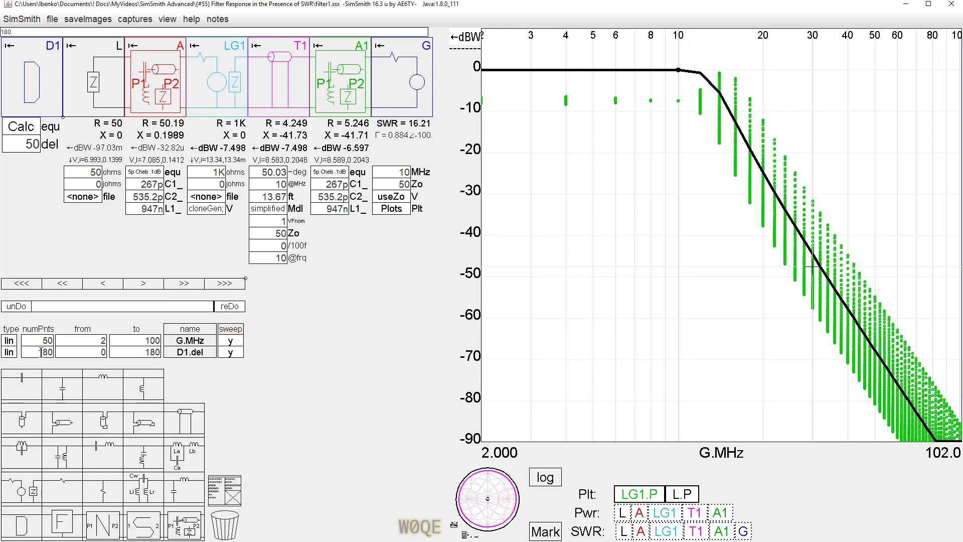
double_click(34, 352)
text(200)
key(Return)
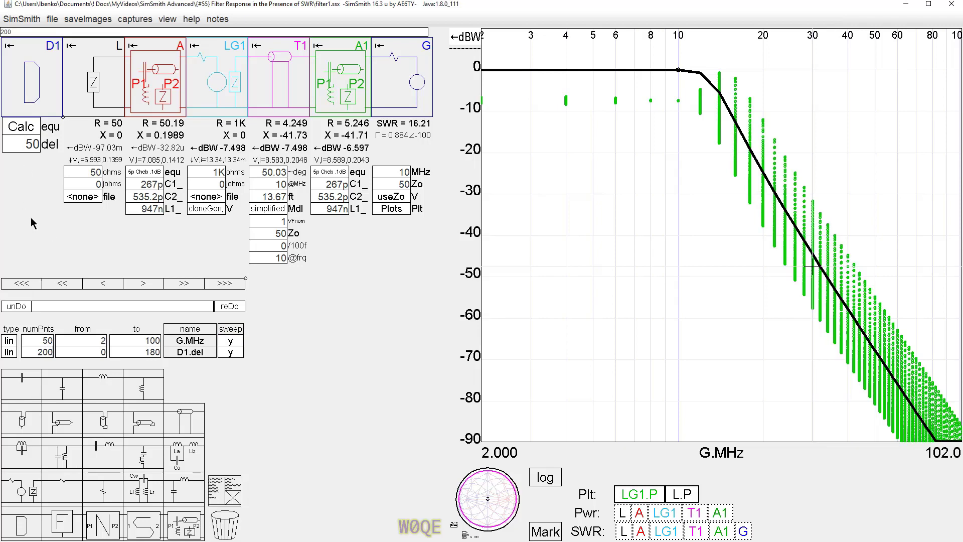
Step: Read the upper and lower ends of the LG1.P power spread at 30 MHz with the 1K ohm load
click(236, 331)
click(813, 202)
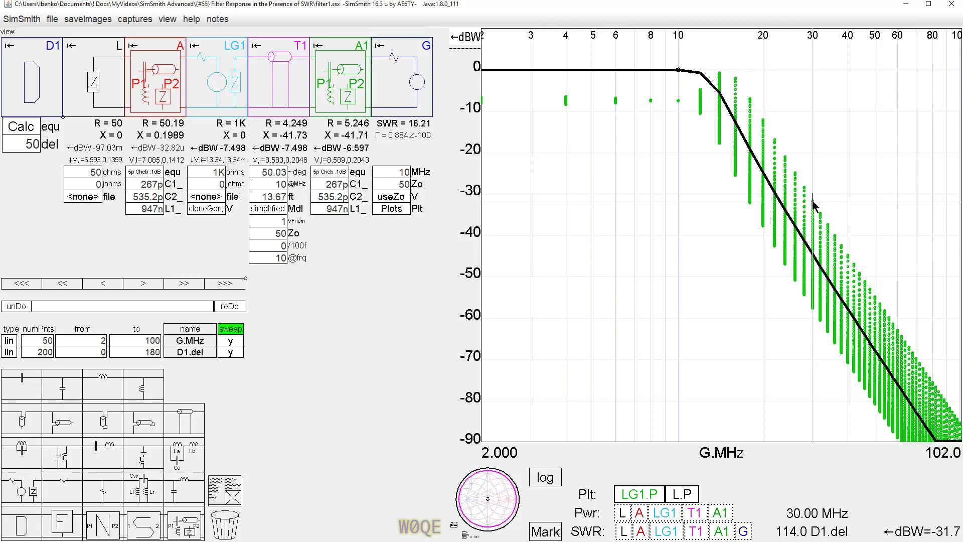
click(813, 308)
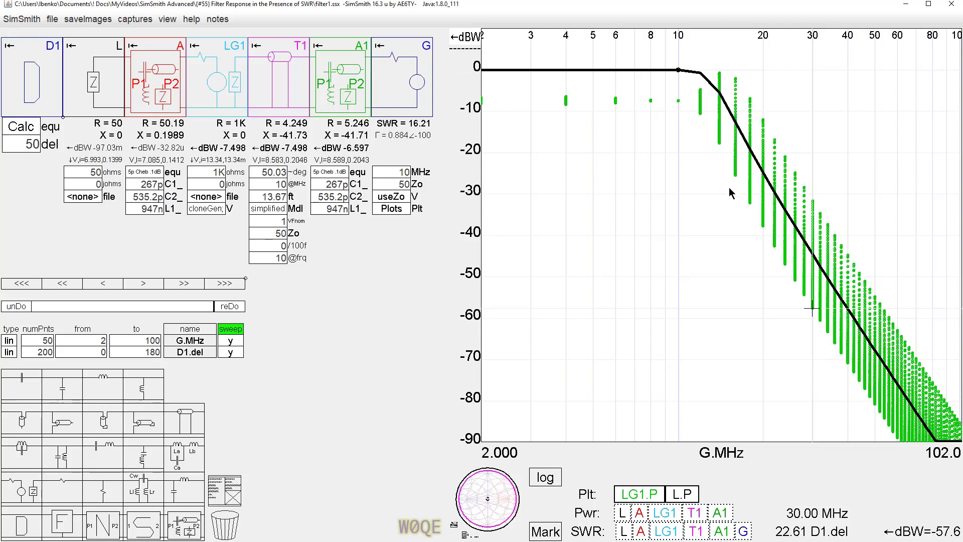
Step: Set LG1's load resistance to 2K ohms, and read both ends of the LG1.P spread at 30 MHz
click(219, 173)
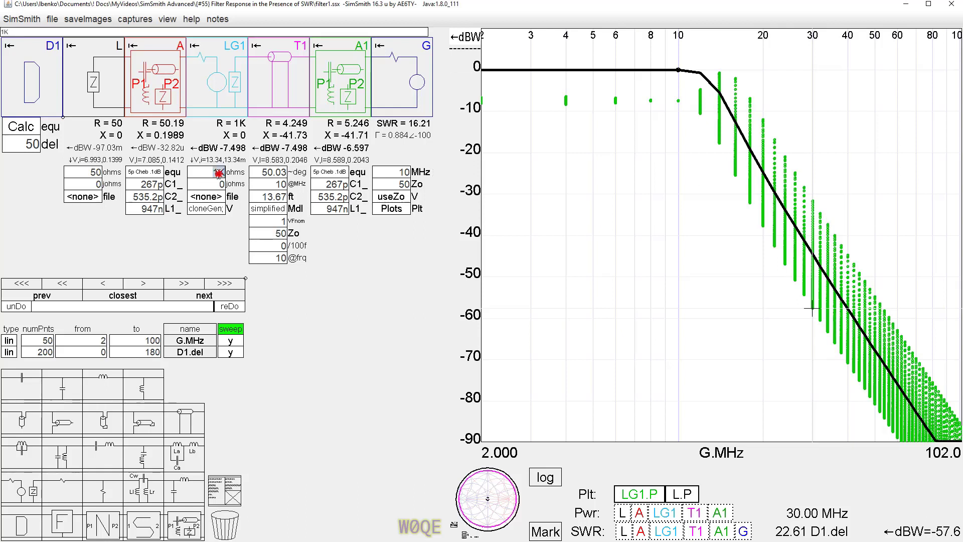
text(2k)
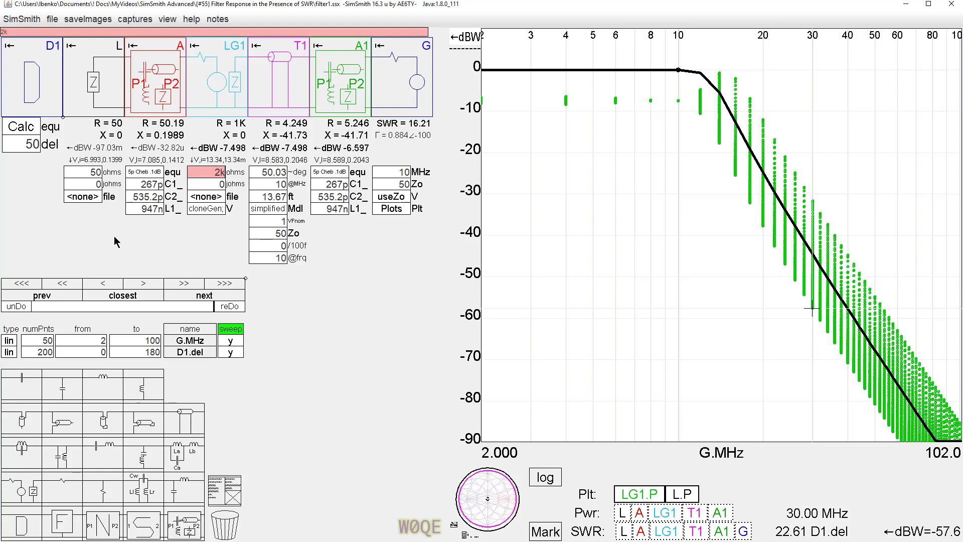
key(Return)
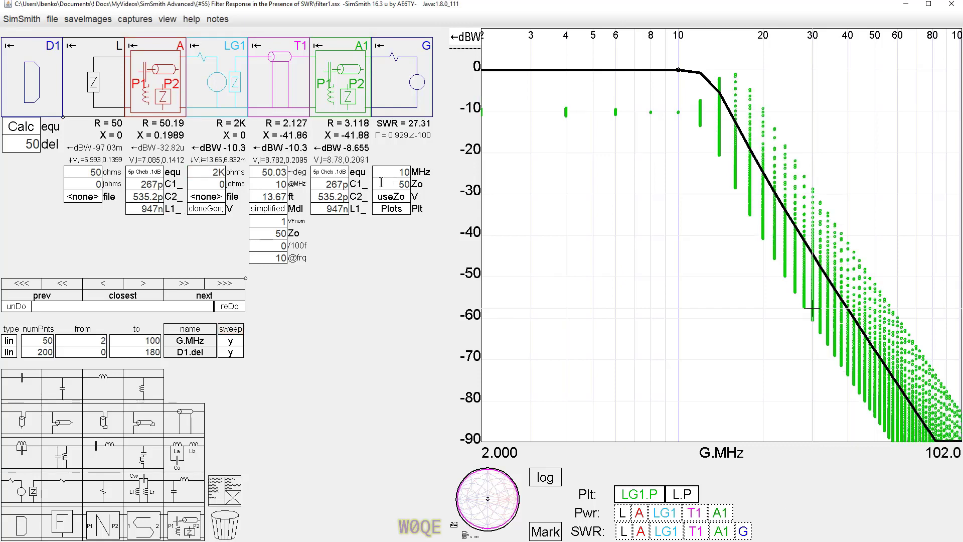
click(812, 190)
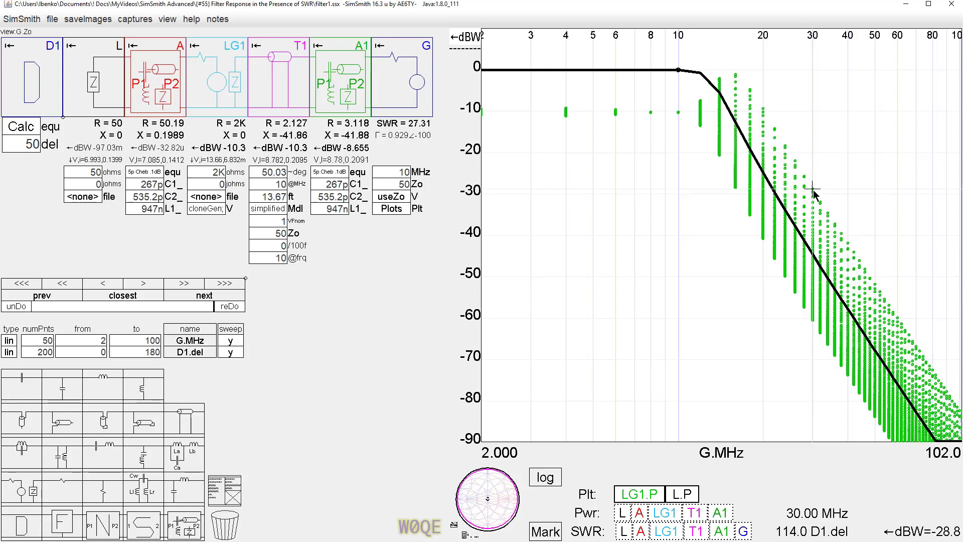
click(811, 321)
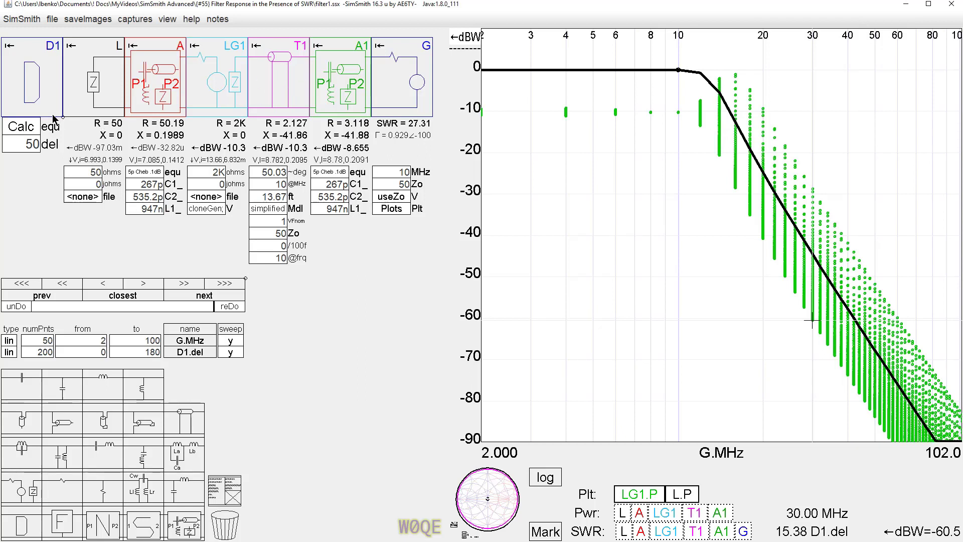
mouse_move(19, 133)
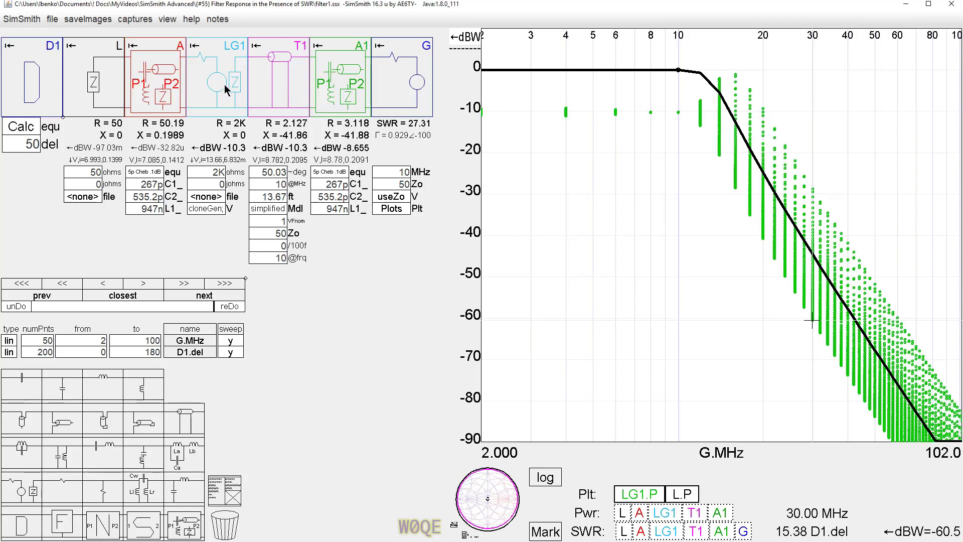